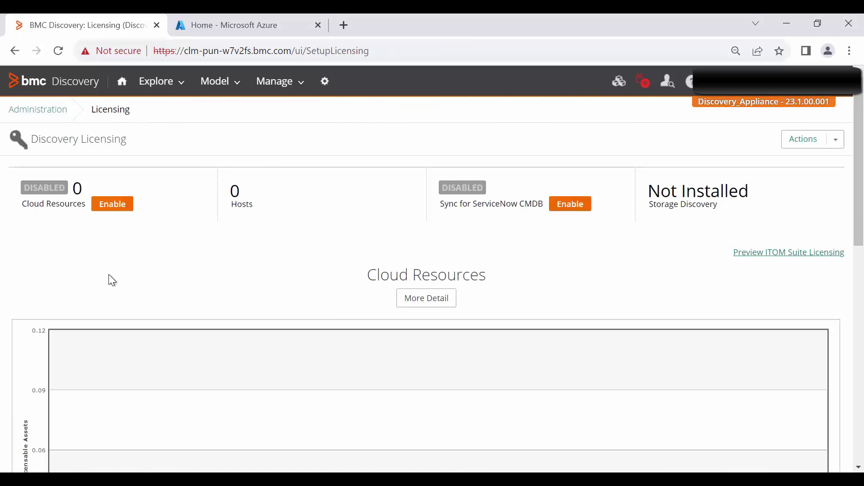
Enable Cloud Resources licensing, then return to the Administration page
{"action": "left_click", "coordinate": [111, 208]}
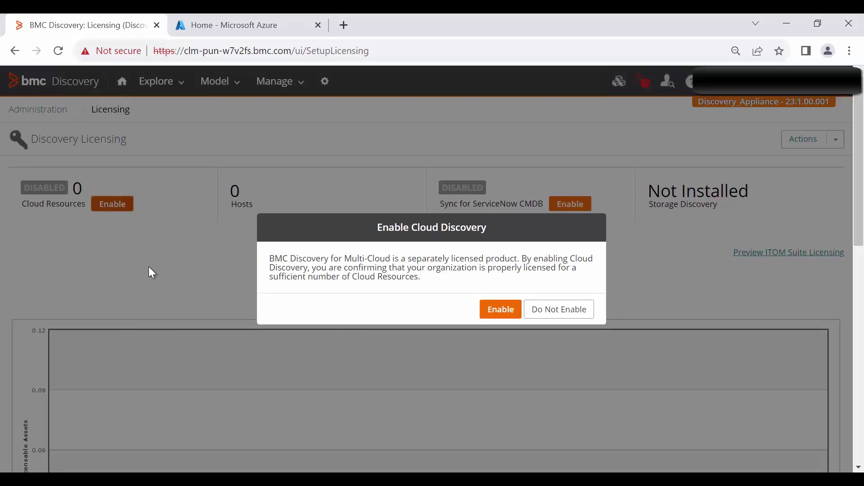
{"action": "left_click", "coordinate": [507, 316]}
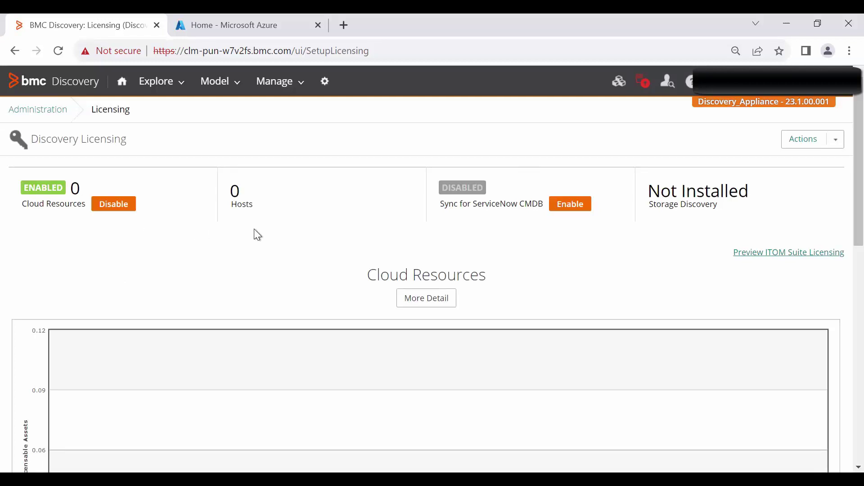
{"action": "left_click", "coordinate": [17, 112]}
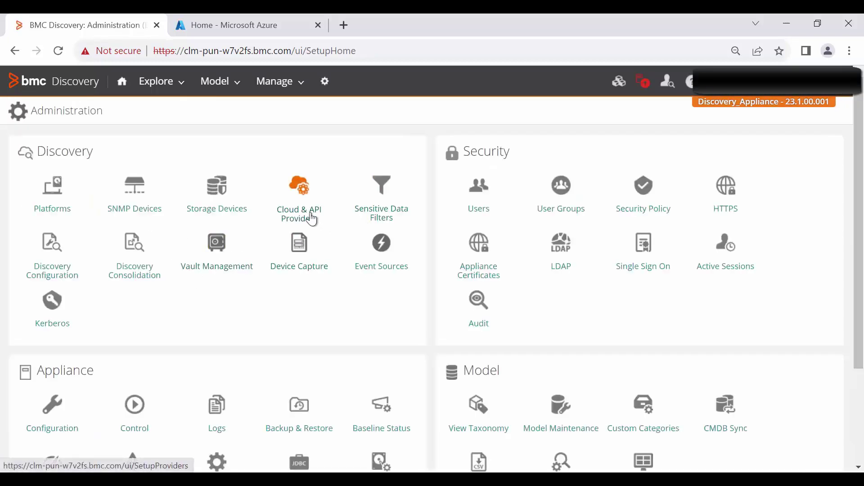
Open the Microsoft Azure cloud provider and browse its list of 59 supported regions
{"action": "left_click", "coordinate": [310, 215]}
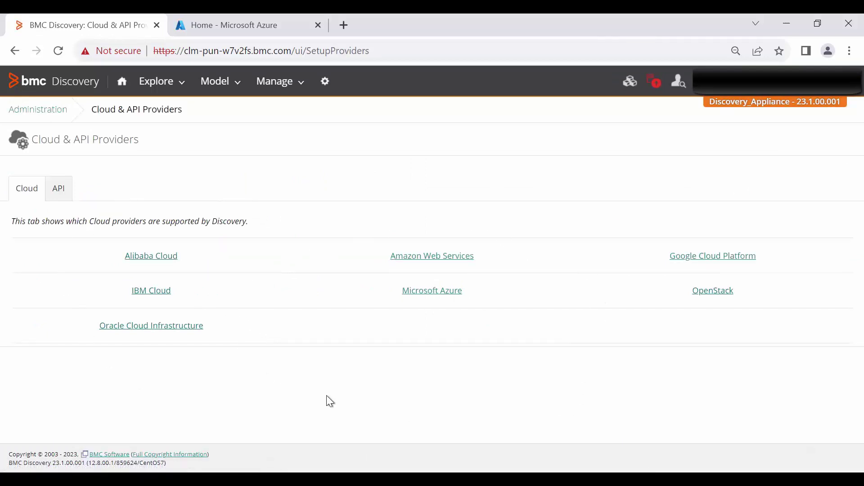
{"action": "left_click", "coordinate": [418, 292]}
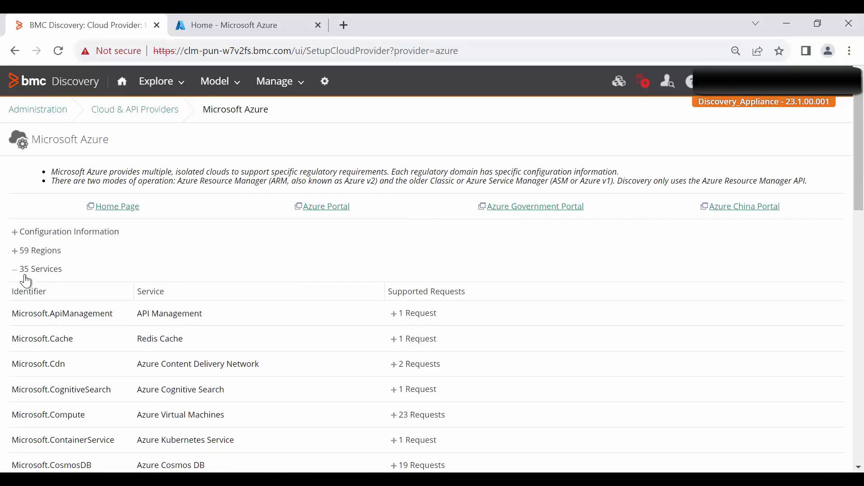
{"action": "left_click", "coordinate": [20, 250]}
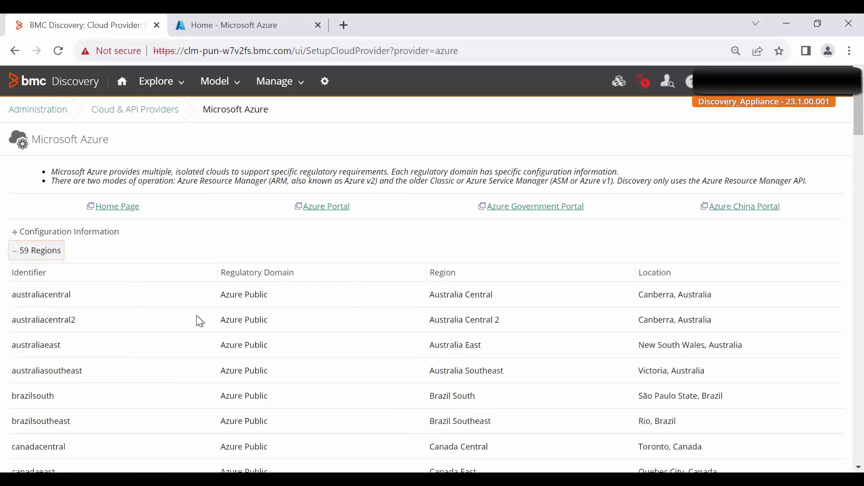
{"action": "scroll", "coordinate": [197, 317], "scroll_direction": "down", "scroll_amount": 6}
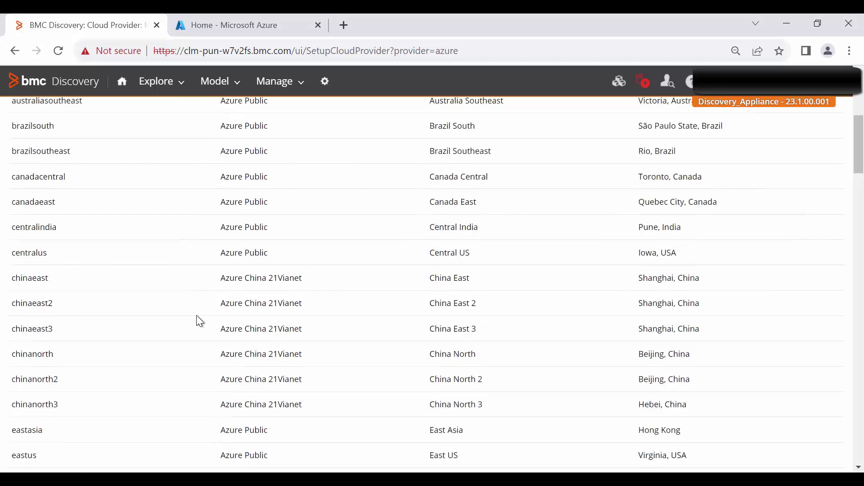
{"action": "scroll", "coordinate": [180, 313], "scroll_direction": "up", "scroll_amount": 6}
{"action": "left_click", "coordinate": [16, 251]}
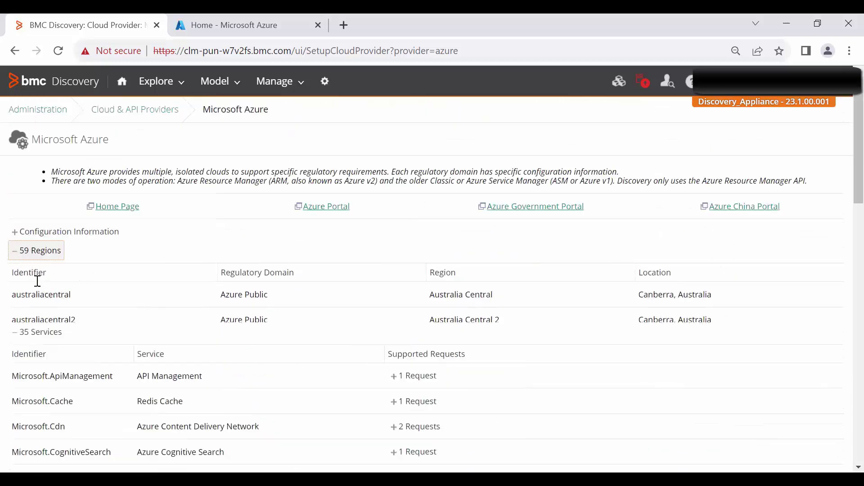
{"action": "scroll", "coordinate": [234, 299], "scroll_direction": "down", "scroll_amount": 3}
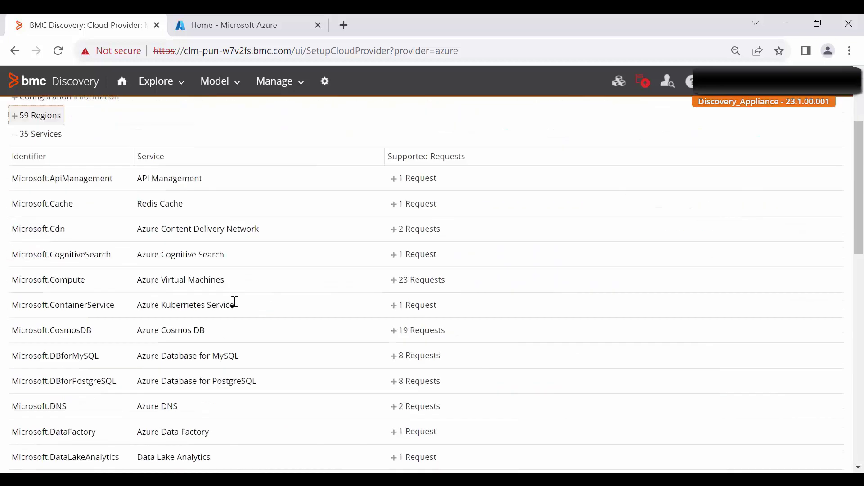
{"action": "scroll", "coordinate": [234, 301], "scroll_direction": "down", "scroll_amount": 6}
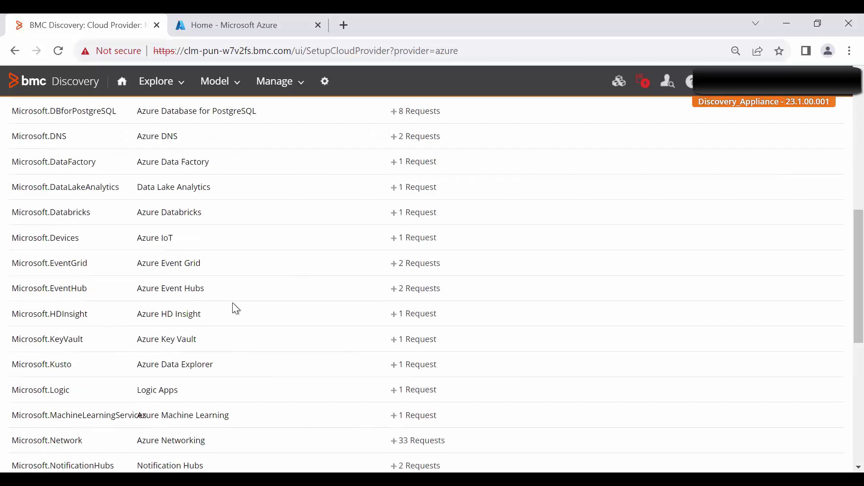
Find Azure Virtual Machines, review its 23 requests, then collapse the 35 services and return to Administration
{"action": "key", "text": "ctrl+f"}
{"action": "key", "text": "Return"}
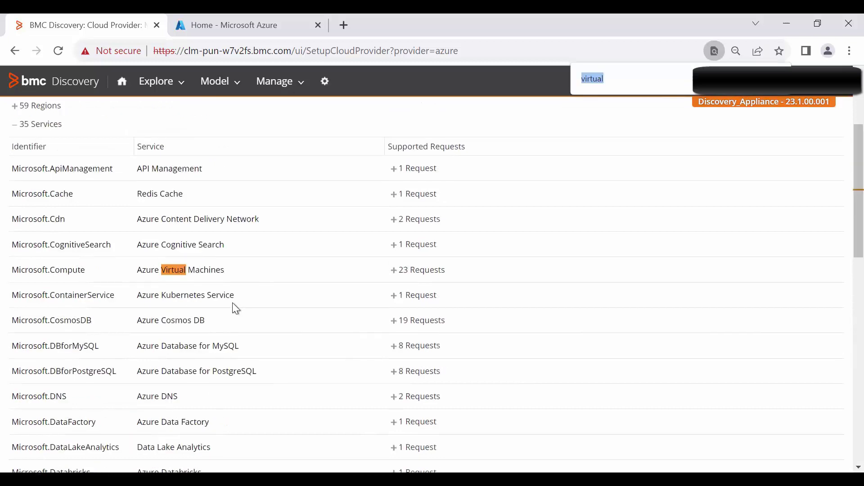
{"action": "left_click", "coordinate": [395, 270]}
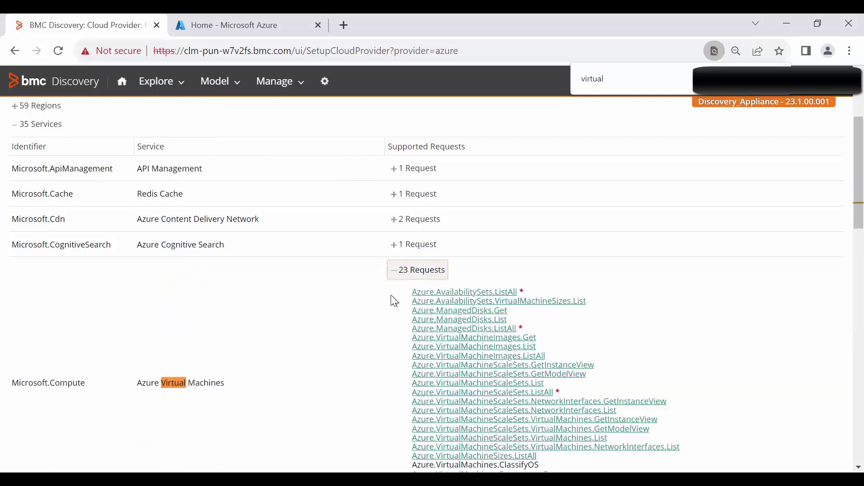
{"action": "scroll", "coordinate": [391, 297], "scroll_direction": "down", "scroll_amount": 2}
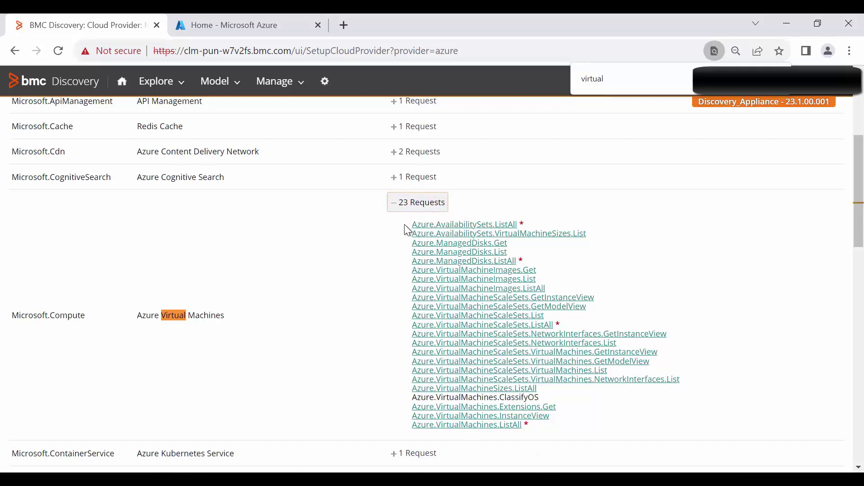
{"action": "scroll", "coordinate": [320, 253], "scroll_direction": "up", "scroll_amount": 5}
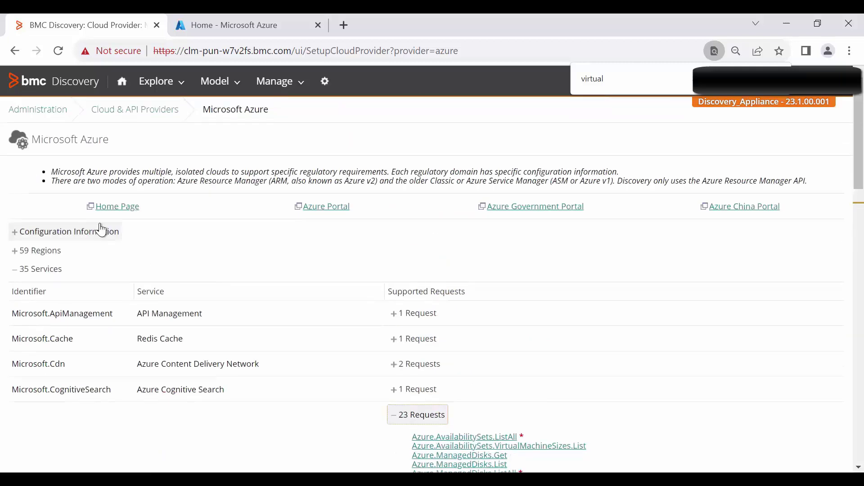
{"action": "left_click", "coordinate": [17, 277]}
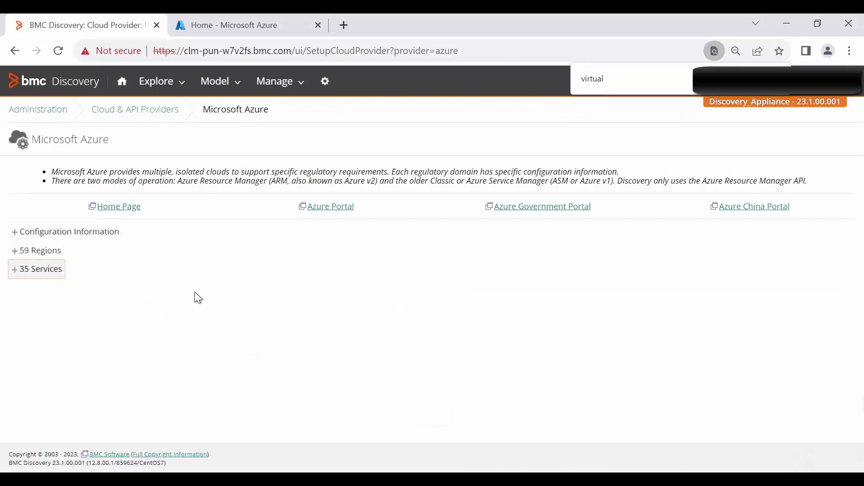
{"action": "left_click", "coordinate": [36, 111]}
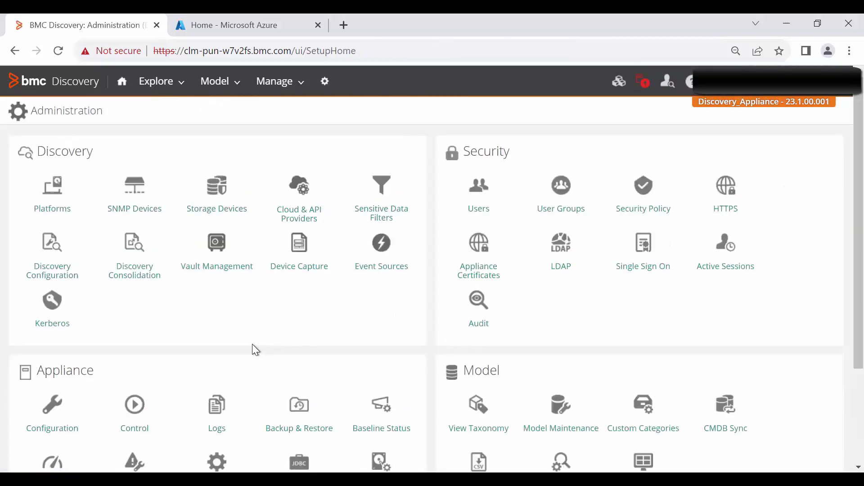
Enable Time Sync with Network Time Protocol via pool.ntp.org, then go to the Azure portal
{"action": "scroll", "coordinate": [255, 349], "scroll_direction": "down", "scroll_amount": 3}
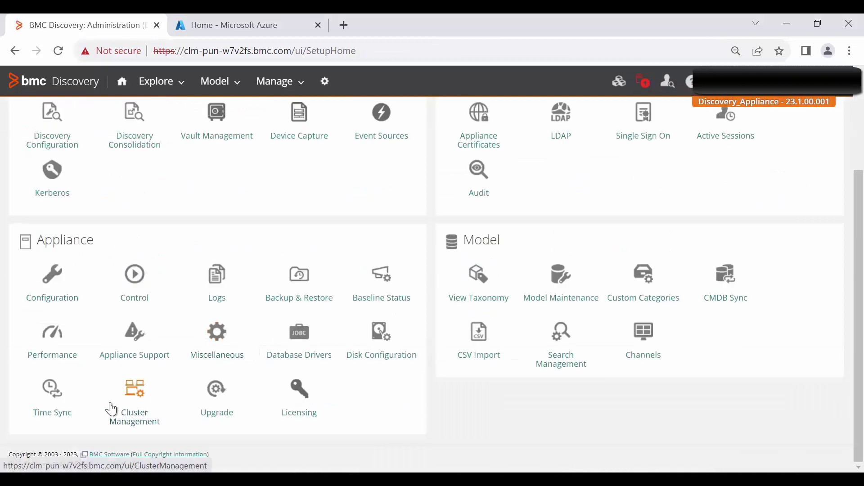
{"action": "left_click", "coordinate": [67, 412]}
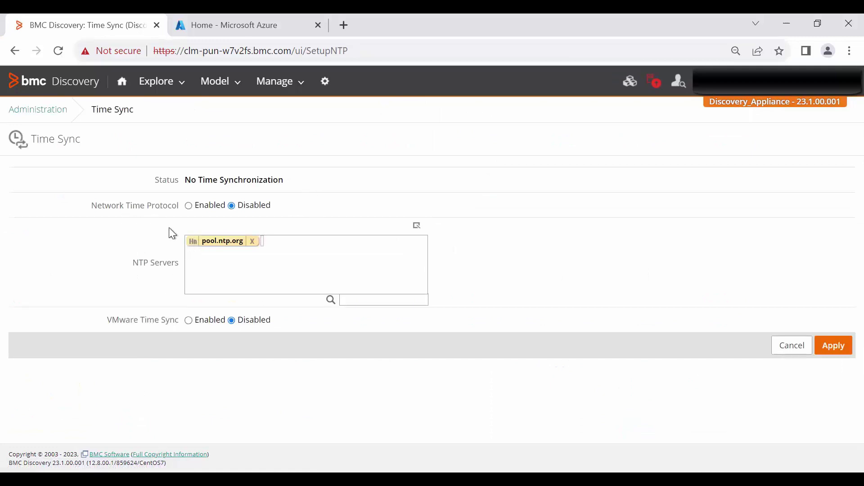
{"action": "left_click", "coordinate": [188, 207]}
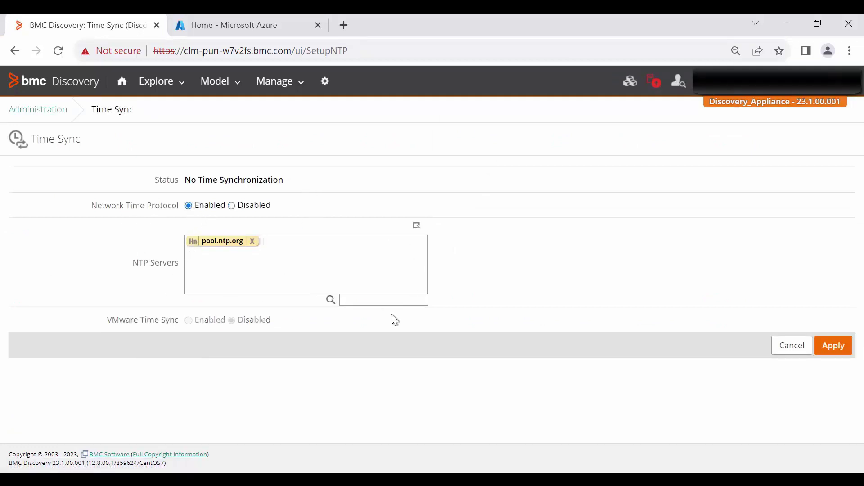
{"action": "left_click", "coordinate": [827, 345]}
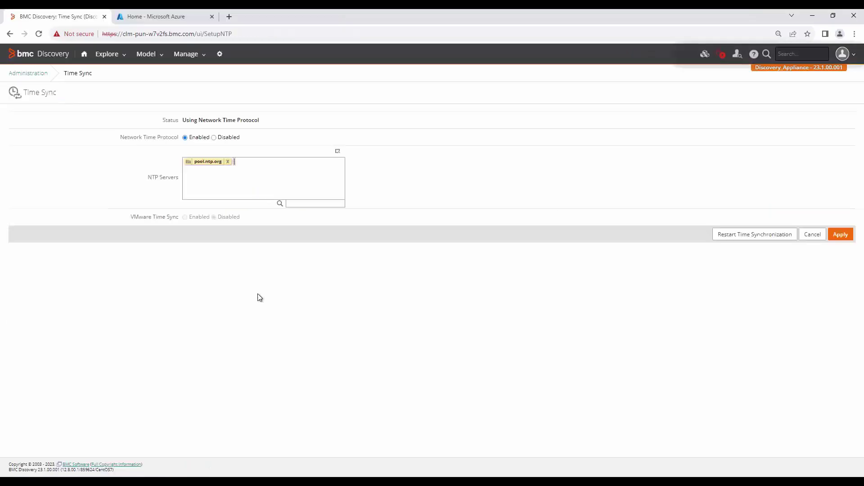
{"action": "left_click", "coordinate": [177, 13]}
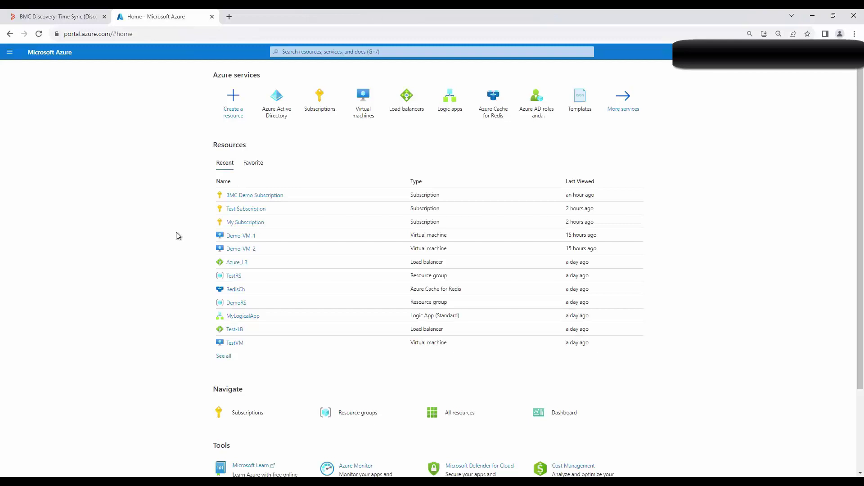
Register a new Azure AD application named BMC_Discovery under App registrations
{"action": "left_click", "coordinate": [282, 114]}
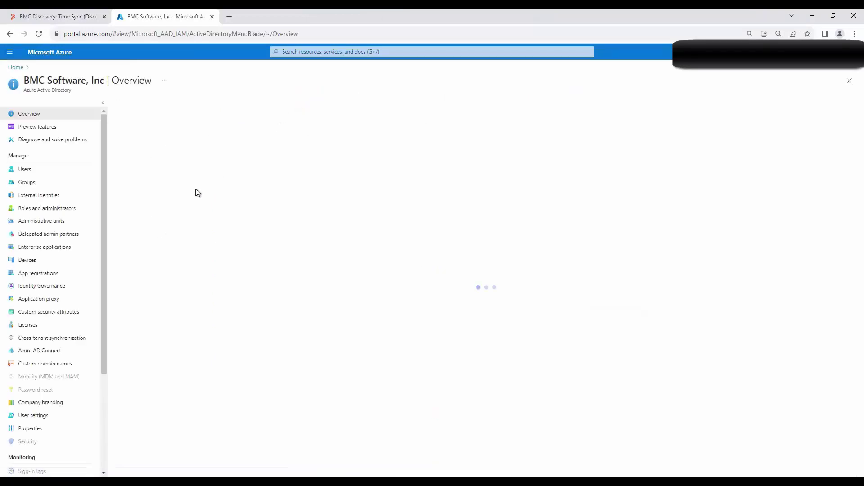
{"action": "left_click", "coordinate": [54, 276]}
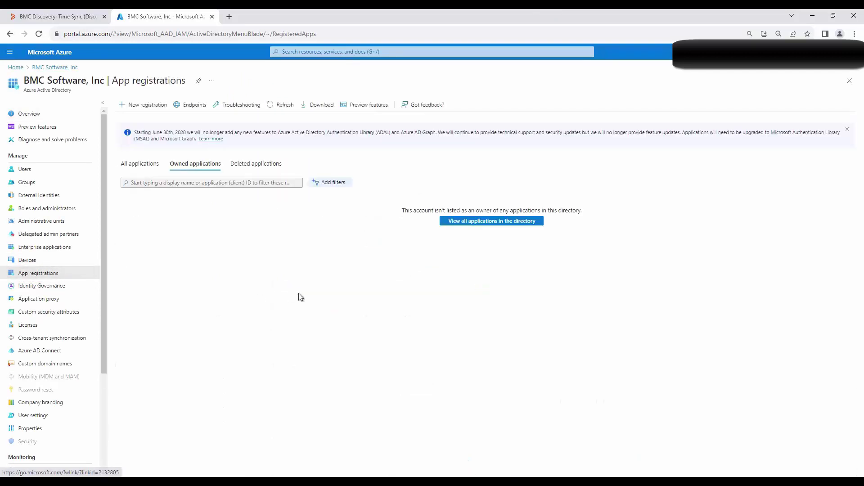
{"action": "left_click", "coordinate": [148, 106]}
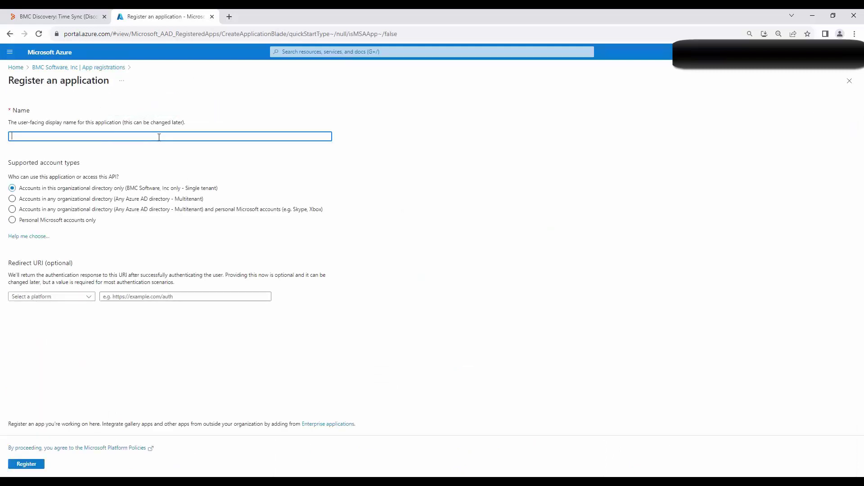
{"action": "type", "text": "BMC_Discovery"}
{"action": "left_click", "coordinate": [32, 465]}
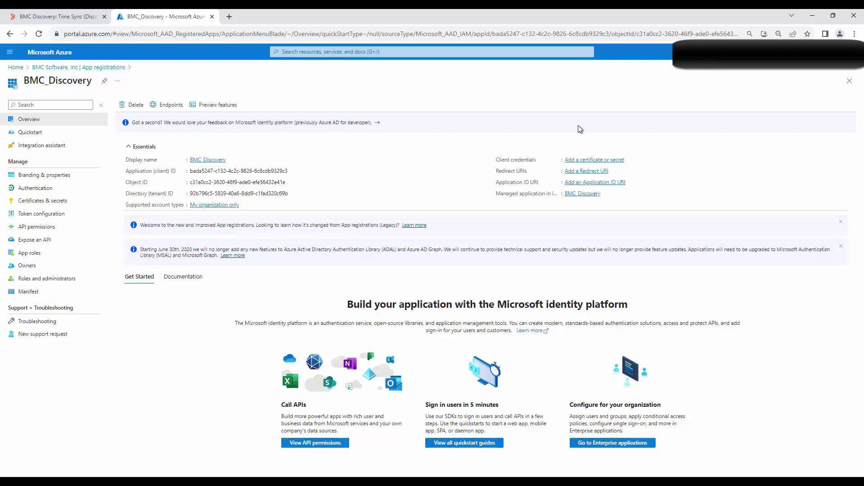
Add a client secret described 'Application key' under BMC_Discovery's Certificates & secrets
{"action": "right_click", "coordinate": [586, 160]}
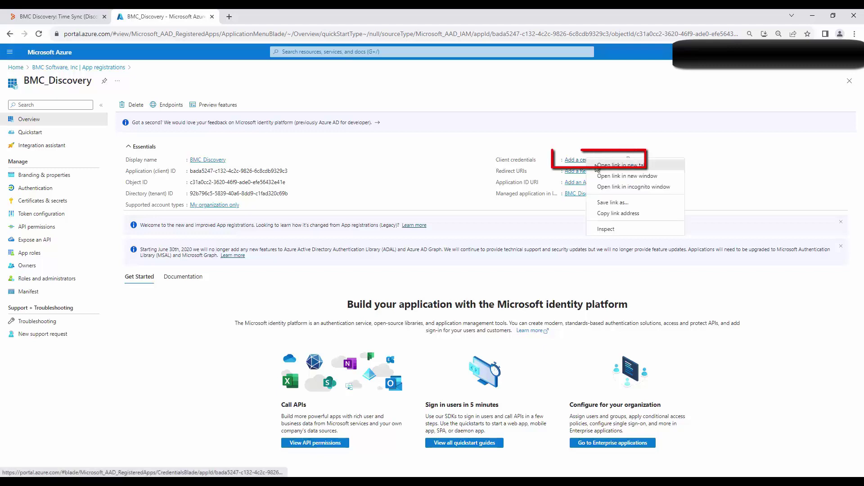
{"action": "left_click", "coordinate": [607, 168]}
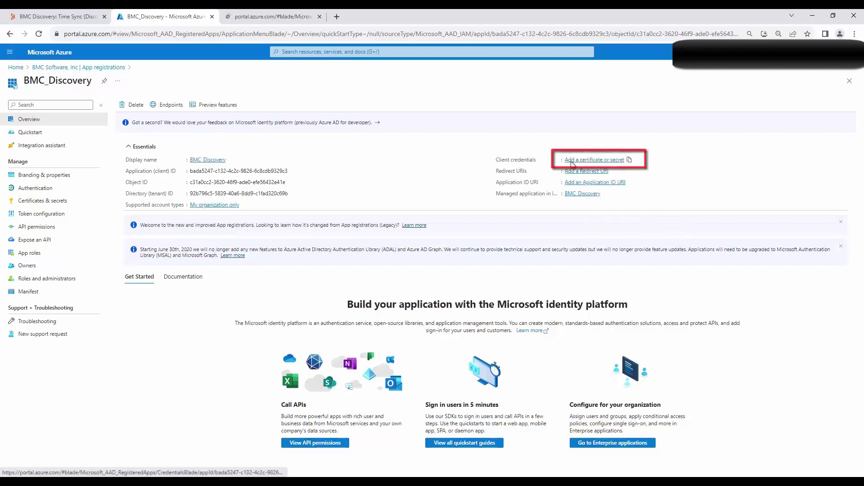
{"action": "left_click", "coordinate": [272, 18]}
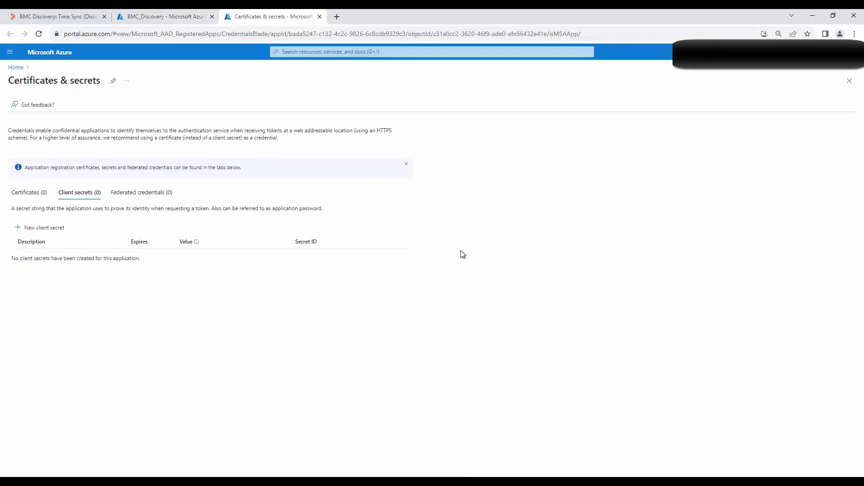
{"action": "left_click", "coordinate": [34, 231]}
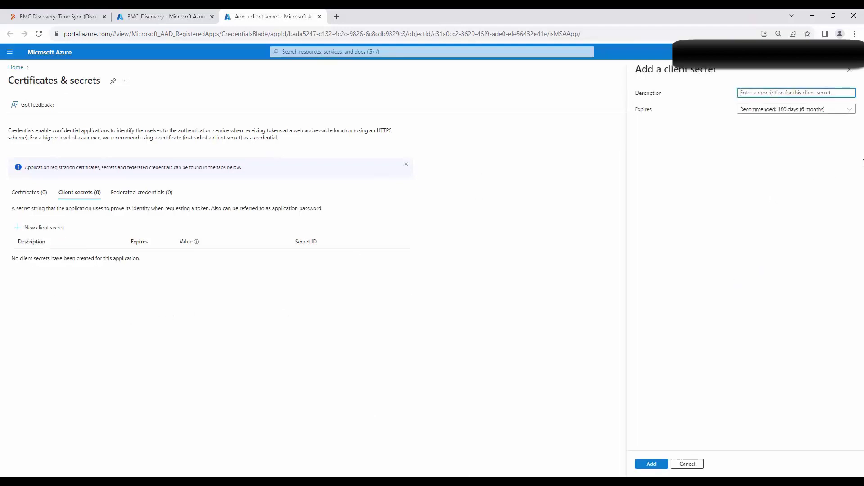
{"action": "type", "text": "Application key"}
{"action": "left_click", "coordinate": [651, 464]}
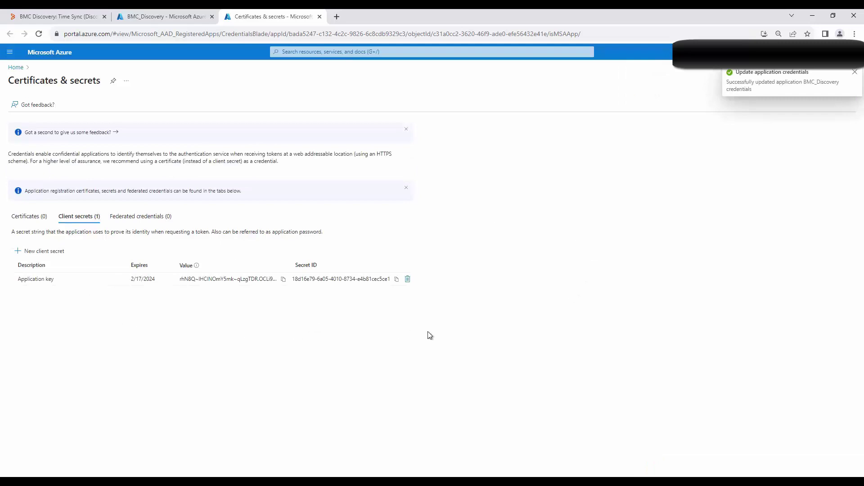
Start a new Microsoft Azure credential under Manage > Credentials, labelled 'Azure Credential'
{"action": "left_click", "coordinate": [71, 17]}
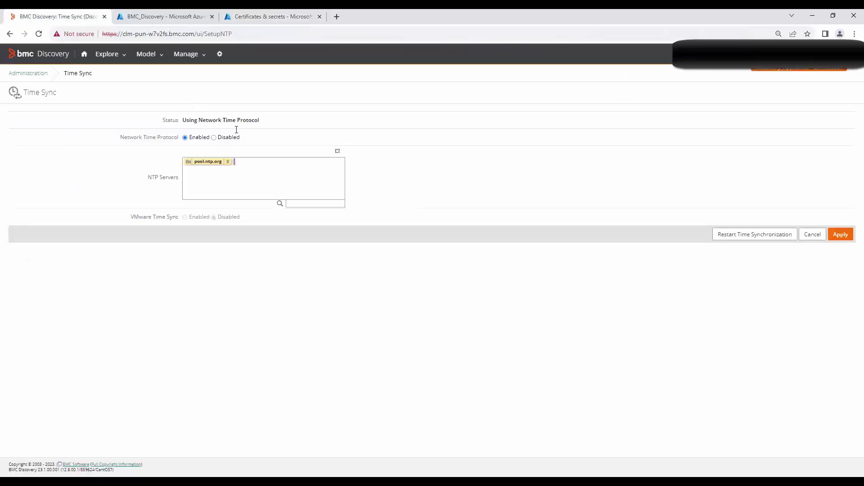
{"action": "left_click", "coordinate": [199, 59]}
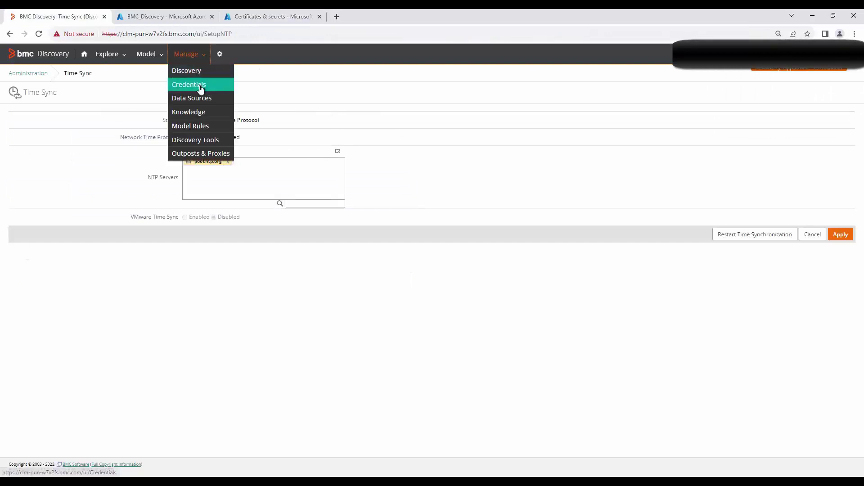
{"action": "left_click", "coordinate": [201, 90]}
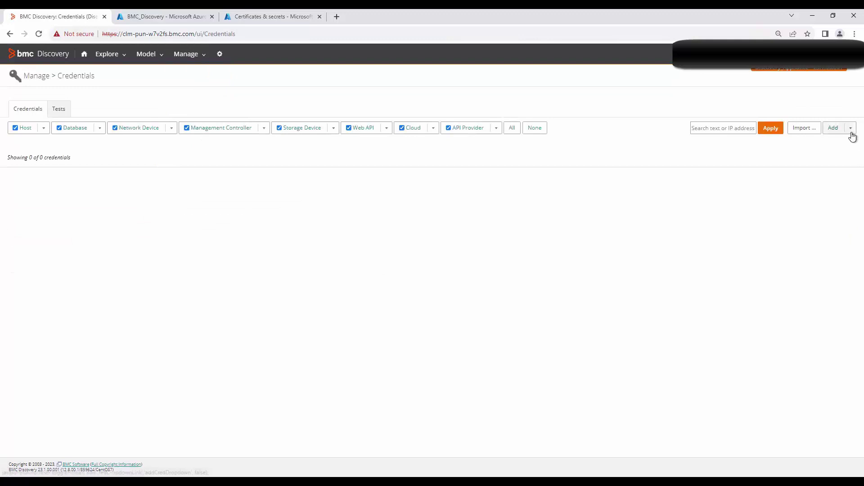
{"action": "left_click", "coordinate": [851, 129]}
{"action": "left_click", "coordinate": [729, 417]}
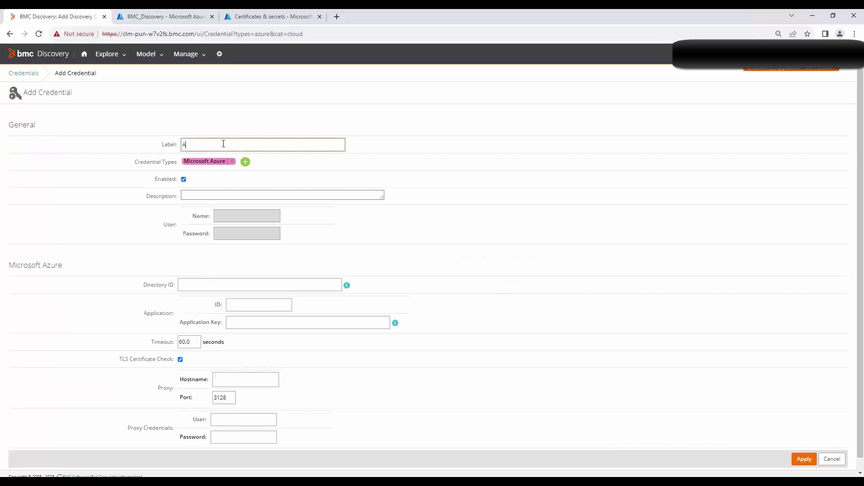
{"action": "left_click", "coordinate": [223, 143]}
{"action": "type", "text": "Azure Credential"}
{"action": "scroll", "coordinate": [360, 259], "scroll_direction": "down", "scroll_amount": 1}
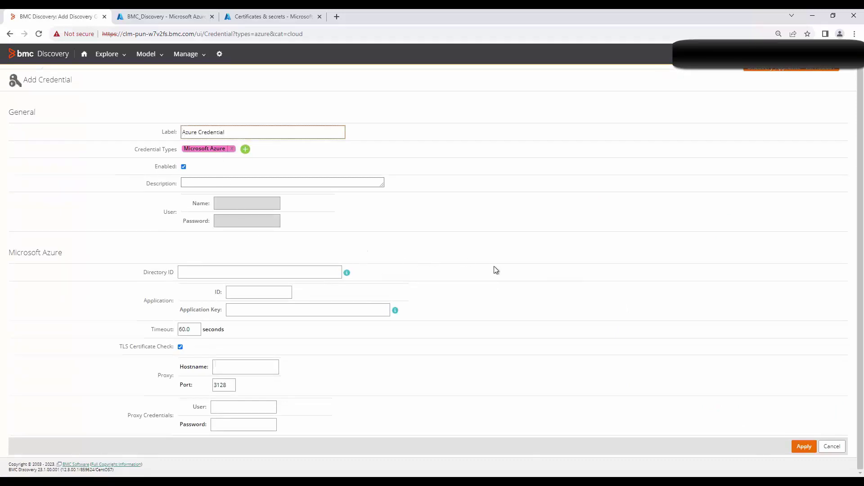
{"action": "left_click_drag", "start_coordinate": [142, 272], "coordinate": [175, 273]}
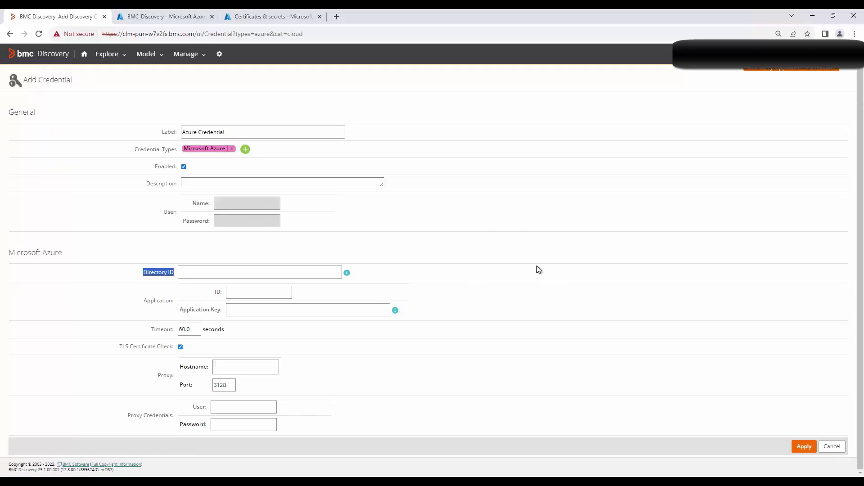
Copy the Azure app's directory (tenant) ID and application (client) ID into the credential form
{"action": "left_click", "coordinate": [191, 16]}
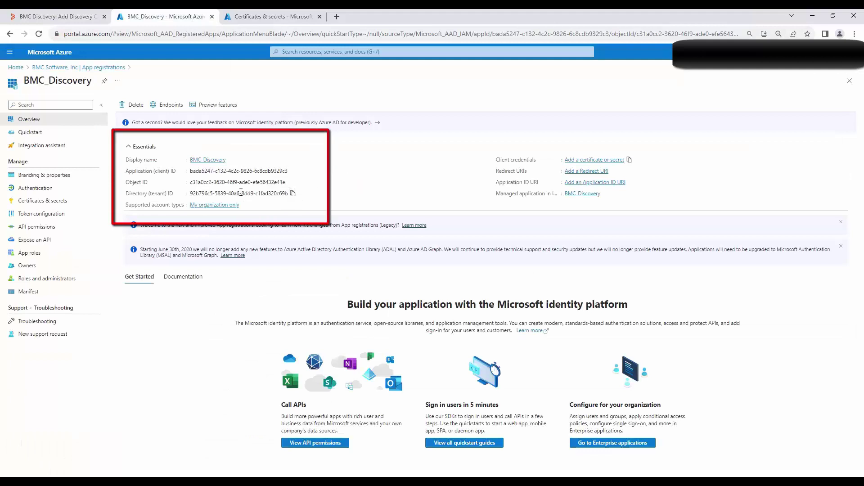
{"action": "left_click", "coordinate": [293, 194]}
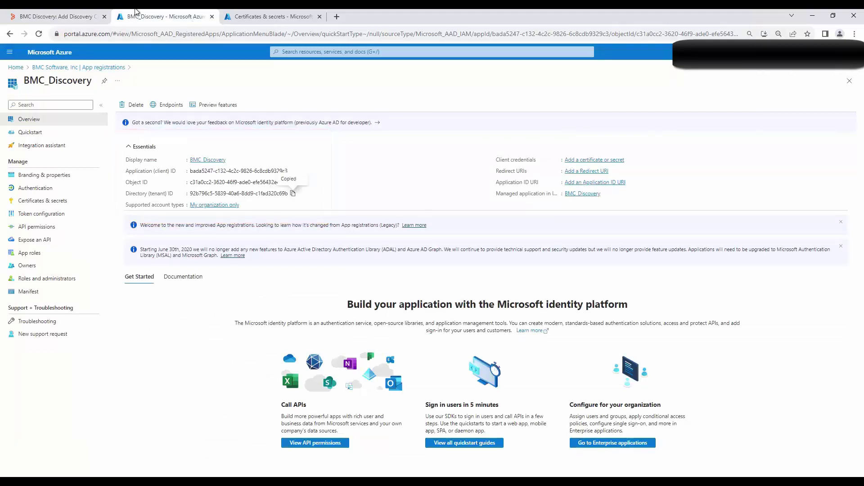
{"action": "left_click", "coordinate": [77, 17]}
{"action": "left_click", "coordinate": [243, 274]}
{"action": "key", "text": "ctrl+v"}
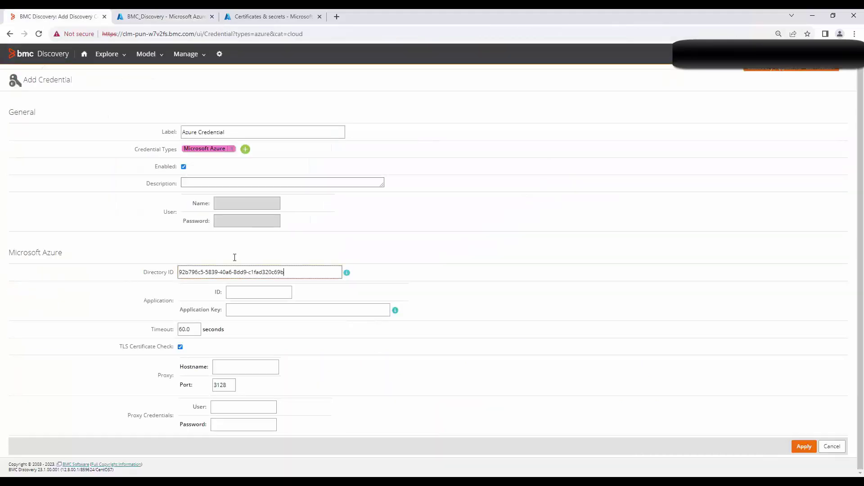
{"action": "left_click", "coordinate": [199, 17]}
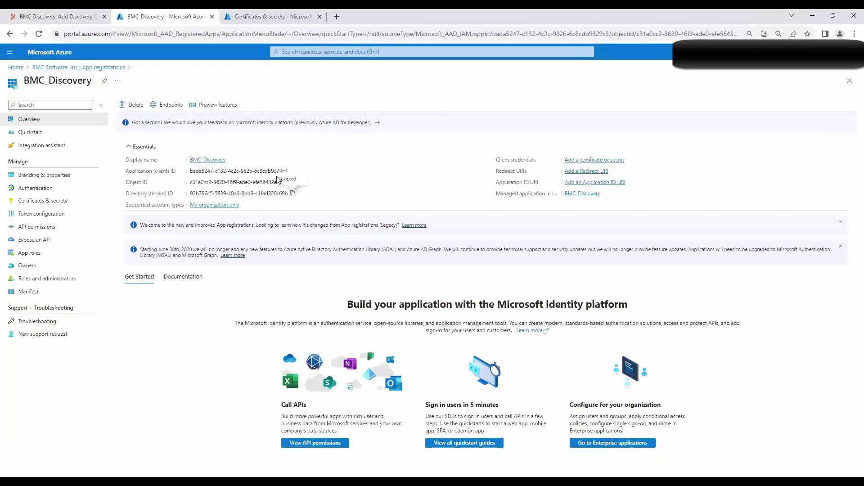
{"action": "left_click", "coordinate": [292, 172]}
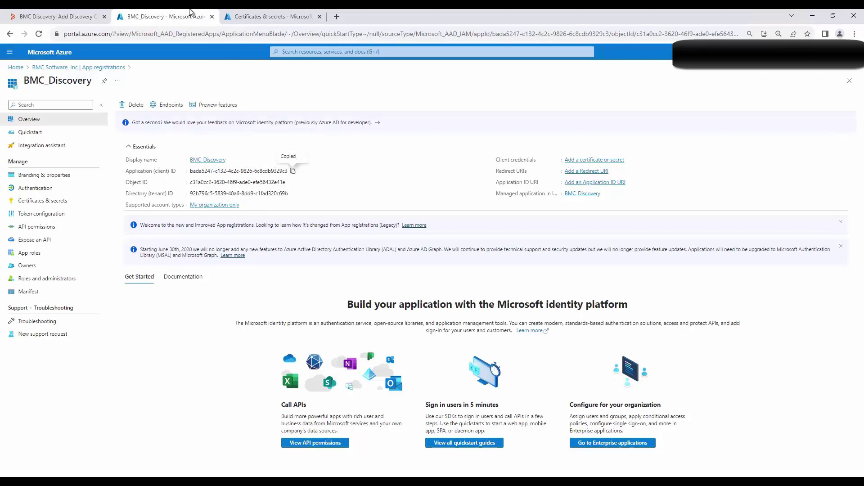
{"action": "left_click", "coordinate": [68, 17]}
{"action": "left_click", "coordinate": [251, 292]}
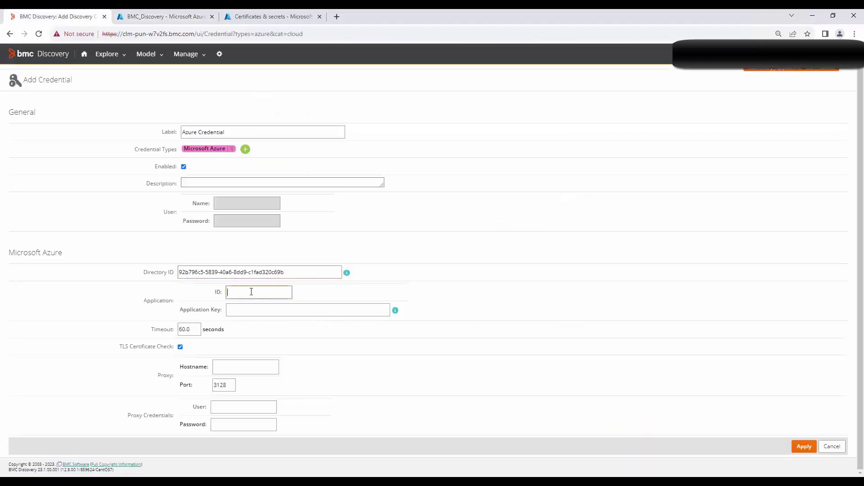
{"action": "key", "text": "ctrl+v"}
Paste the client secret value as the Application Key and save the Azure Credential
{"action": "left_click", "coordinate": [281, 17]}
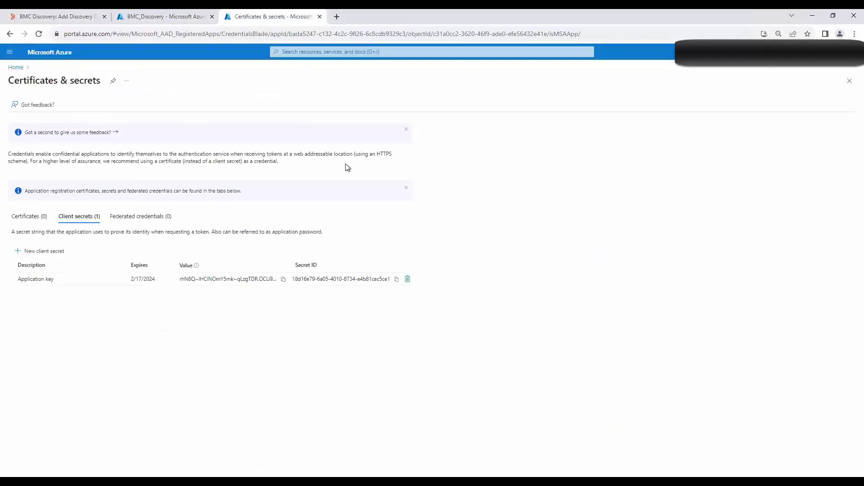
{"action": "left_click", "coordinate": [283, 280]}
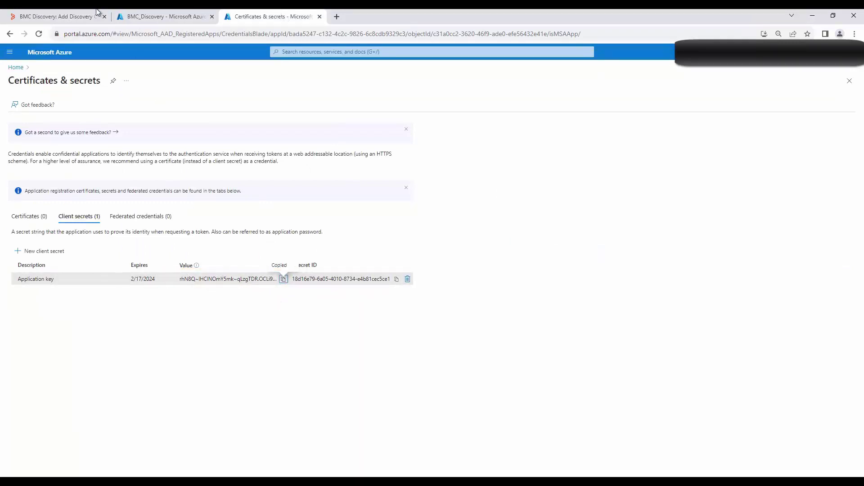
{"action": "left_click", "coordinate": [64, 17]}
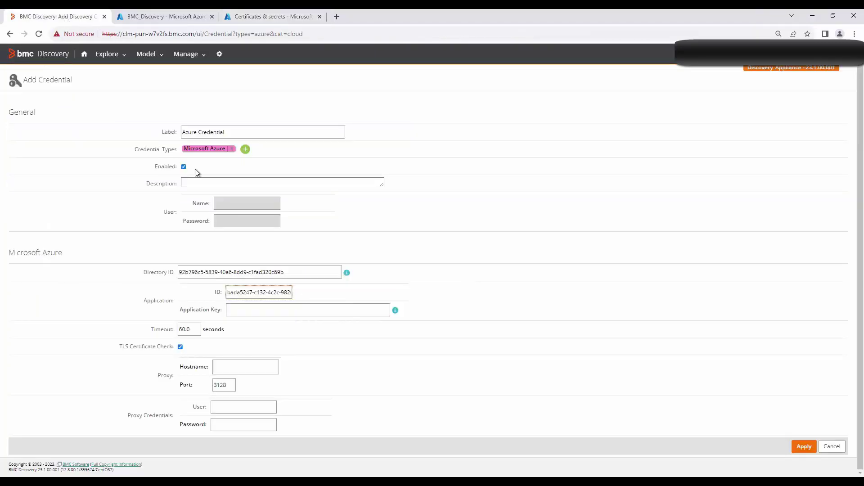
{"action": "left_click", "coordinate": [283, 311]}
{"action": "key", "text": "ctrl+v"}
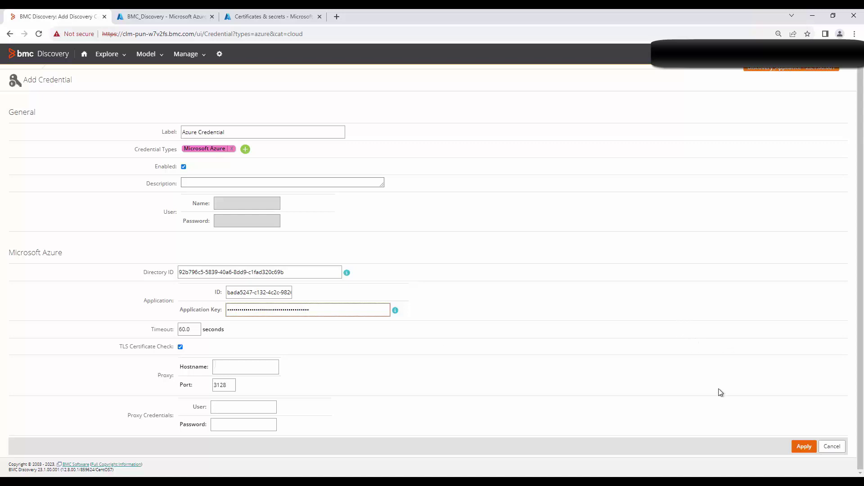
{"action": "left_click", "coordinate": [805, 448]}
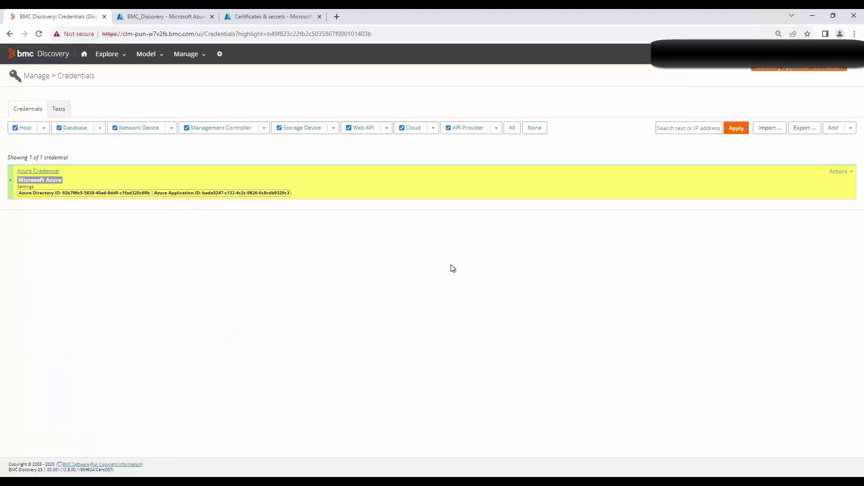
{"action": "left_click", "coordinate": [846, 174]}
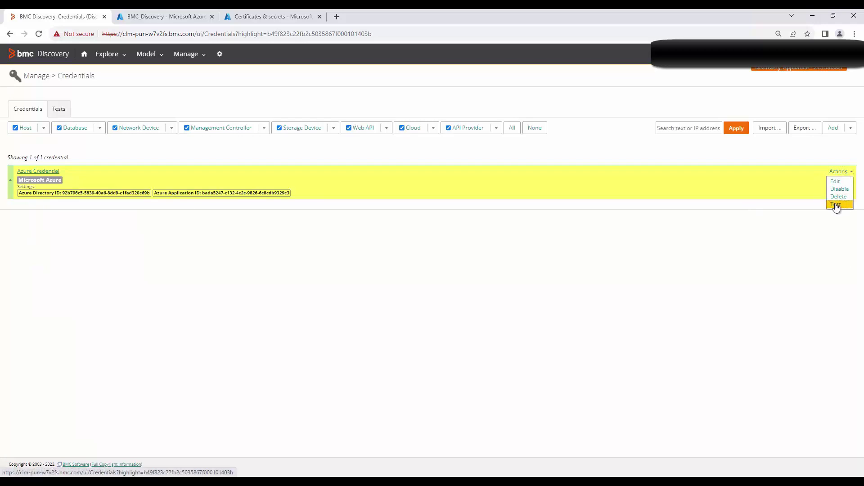
Test the Azure Credential and read the failure reason: no subscriptionId values
{"action": "left_click", "coordinate": [836, 204]}
{"action": "left_click", "coordinate": [405, 333]}
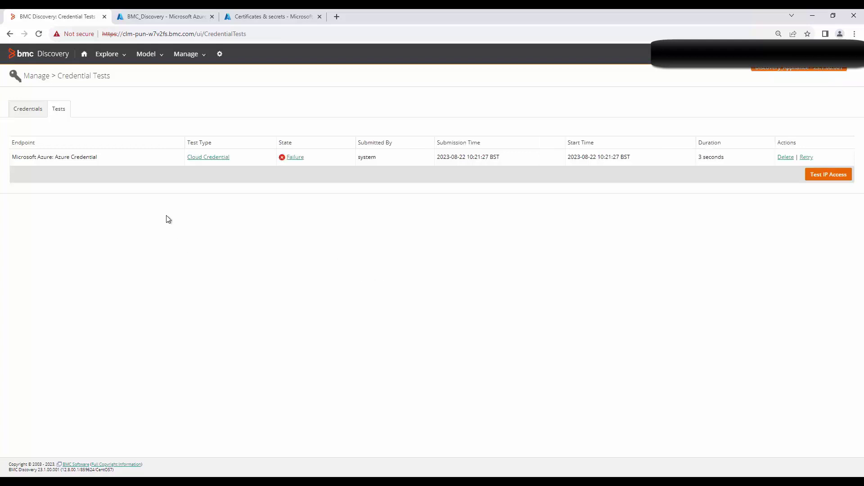
{"action": "left_click", "coordinate": [295, 157]}
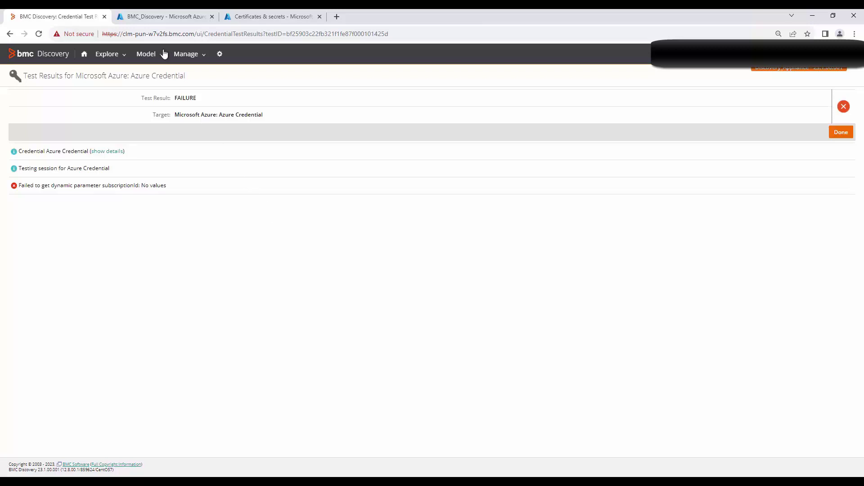
{"action": "left_click", "coordinate": [160, 21]}
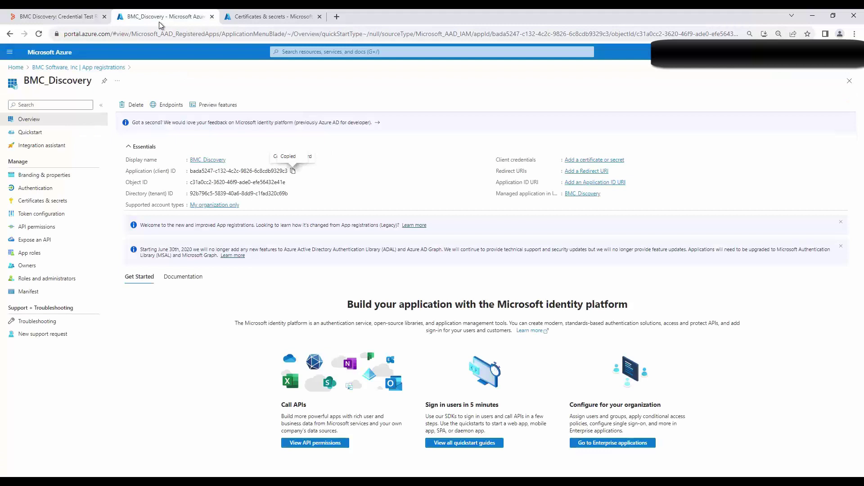
Open BMC Demo Subscription's Access control (IAM) and begin adding a role assignment
{"action": "left_click", "coordinate": [15, 67]}
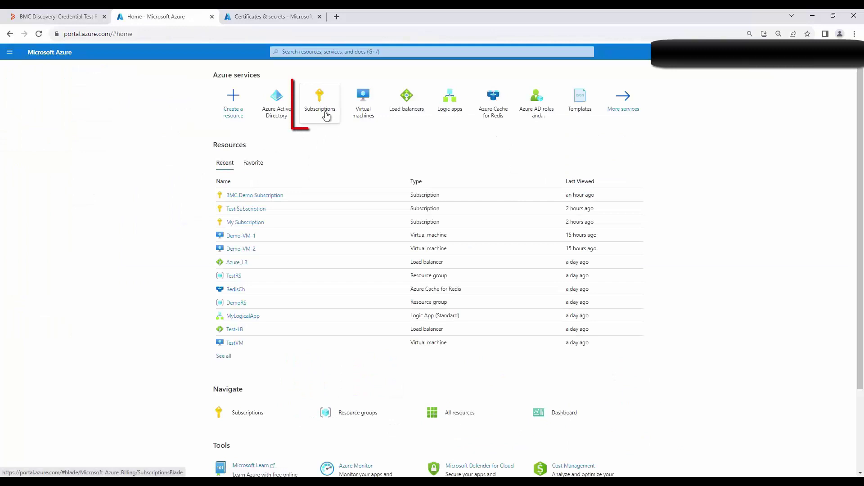
{"action": "left_click", "coordinate": [326, 115]}
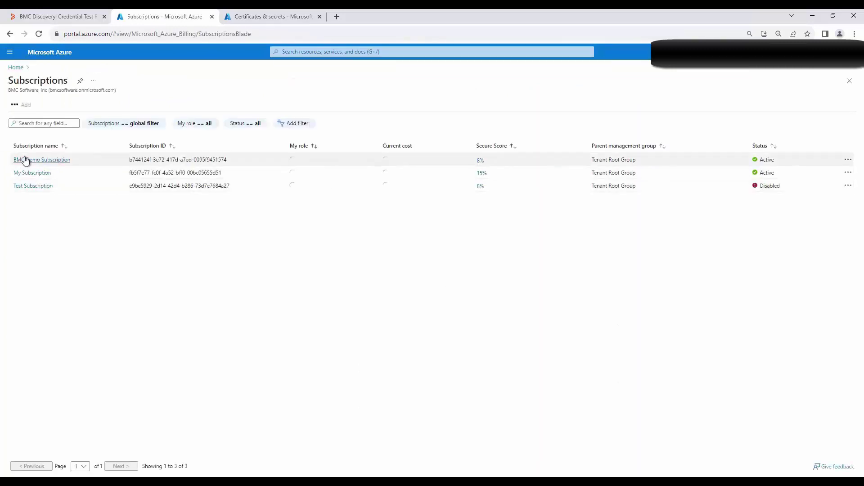
{"action": "left_click", "coordinate": [26, 161]}
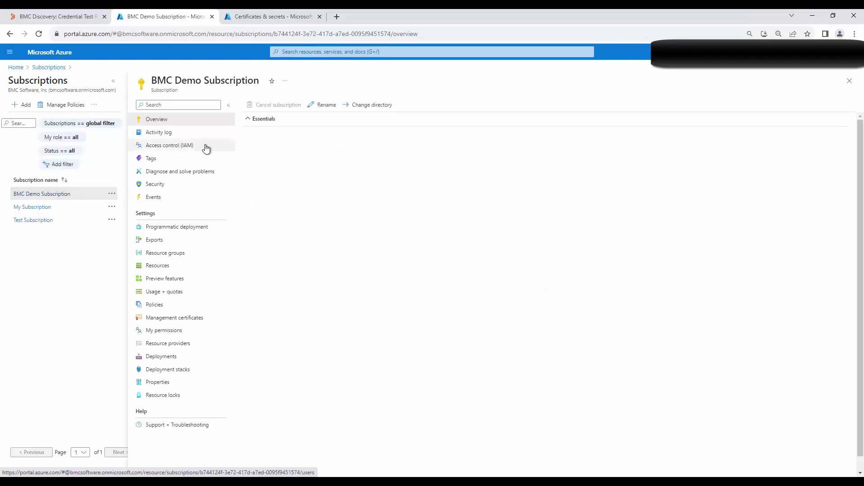
{"action": "left_click", "coordinate": [176, 151]}
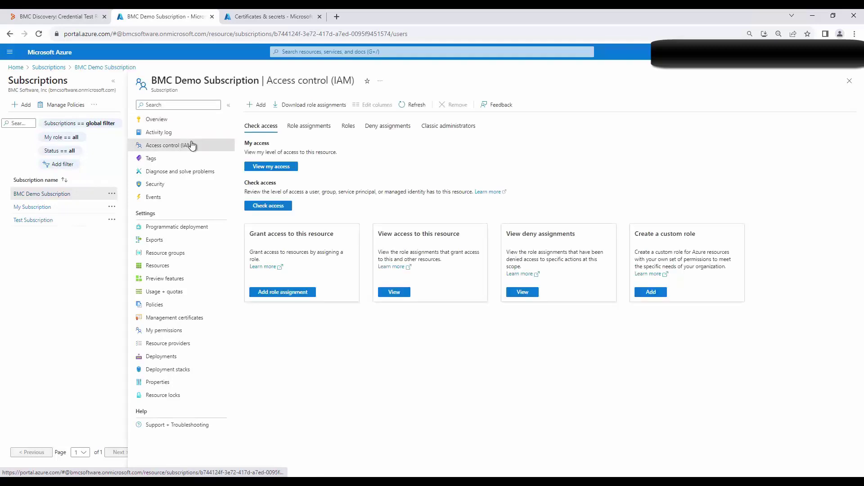
{"action": "left_click", "coordinate": [255, 106]}
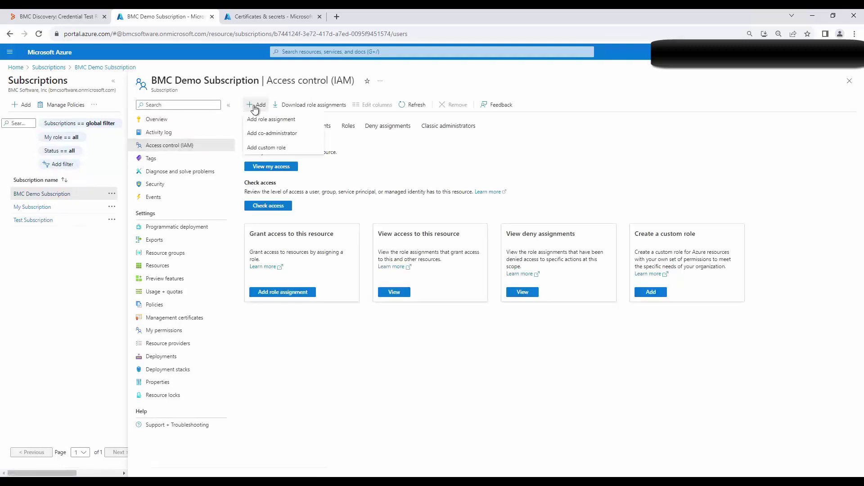
{"action": "left_click", "coordinate": [257, 120]}
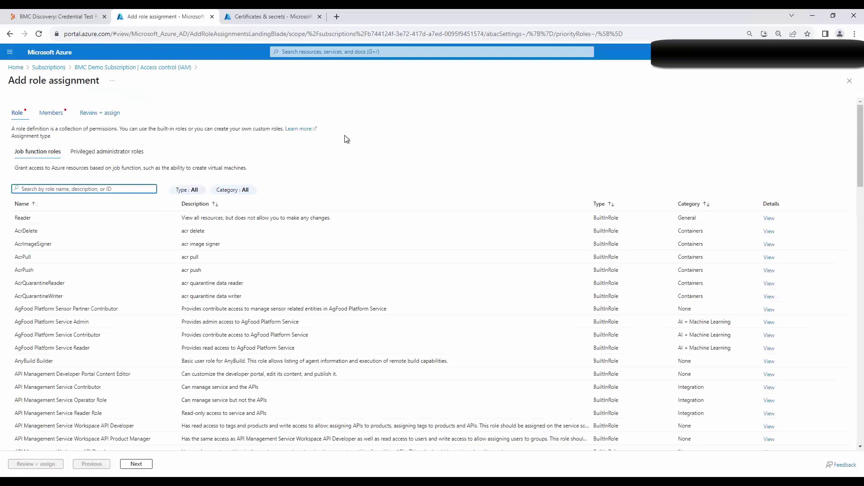
Assign the Reader role to member BMC_Discovery and submit via Review + assign
{"action": "left_click", "coordinate": [88, 219]}
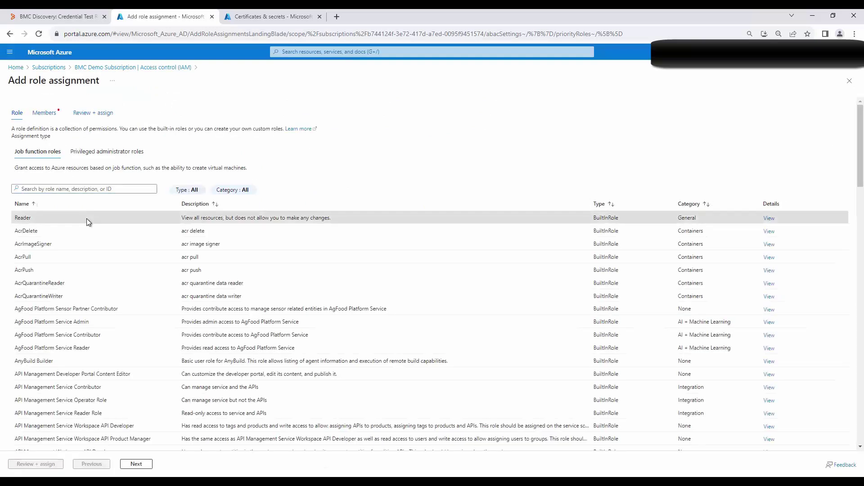
{"action": "left_click", "coordinate": [145, 466]}
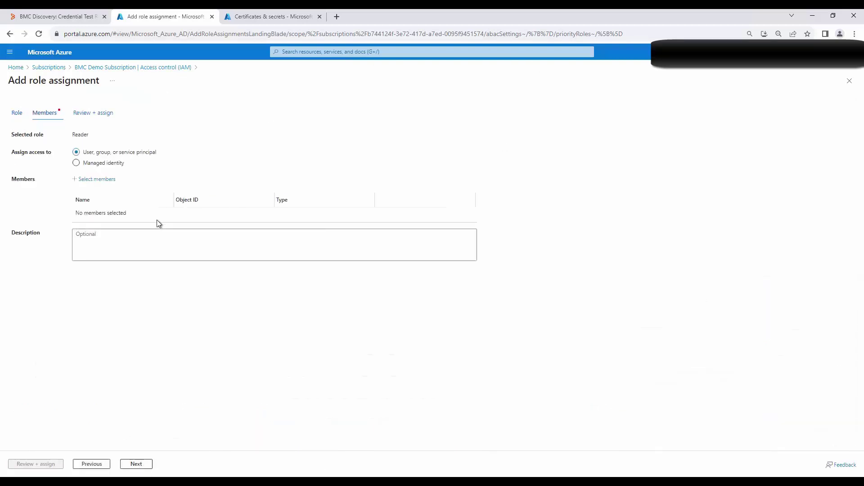
{"action": "left_click", "coordinate": [86, 181]}
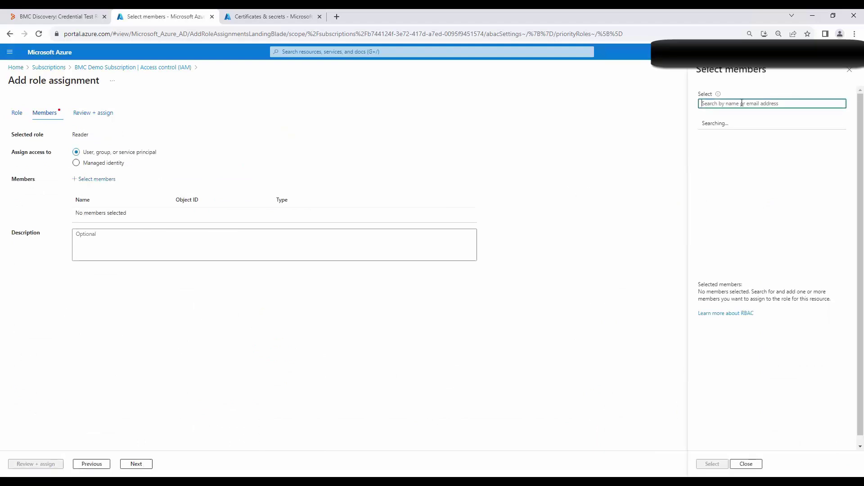
{"action": "type", "text": "BMC_Discovery"}
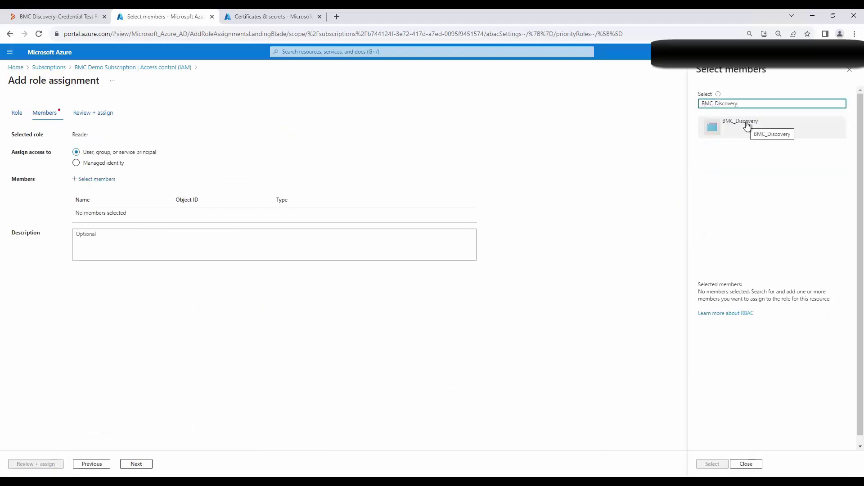
{"action": "left_click", "coordinate": [747, 126]}
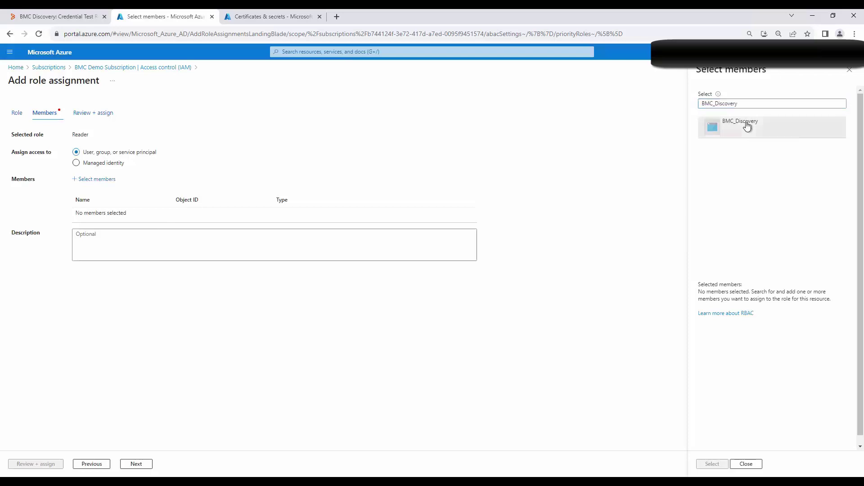
{"action": "left_click", "coordinate": [712, 464]}
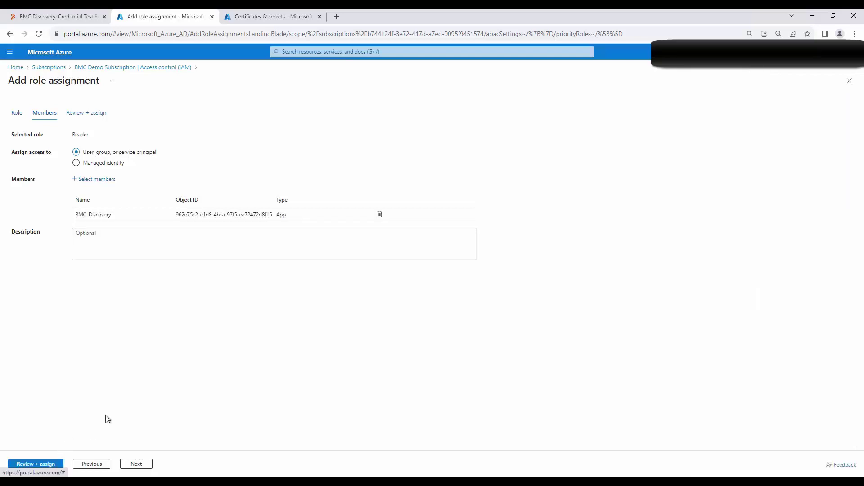
{"action": "left_click", "coordinate": [43, 454]}
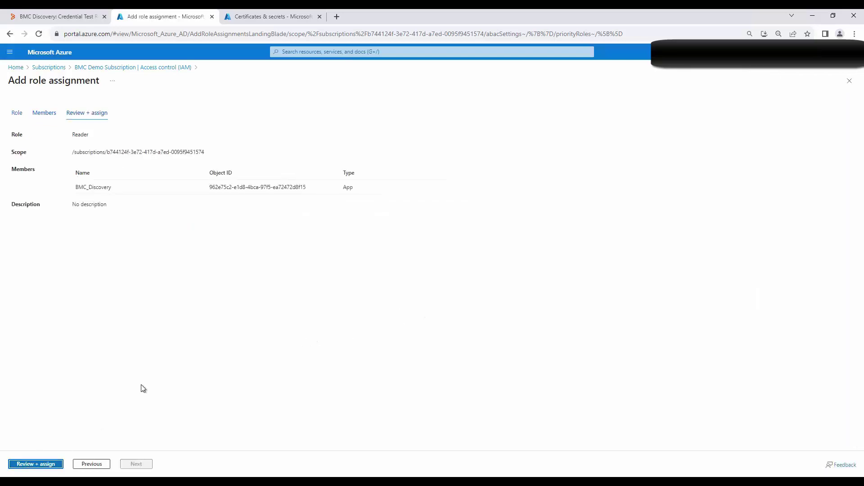
{"action": "left_click", "coordinate": [36, 464]}
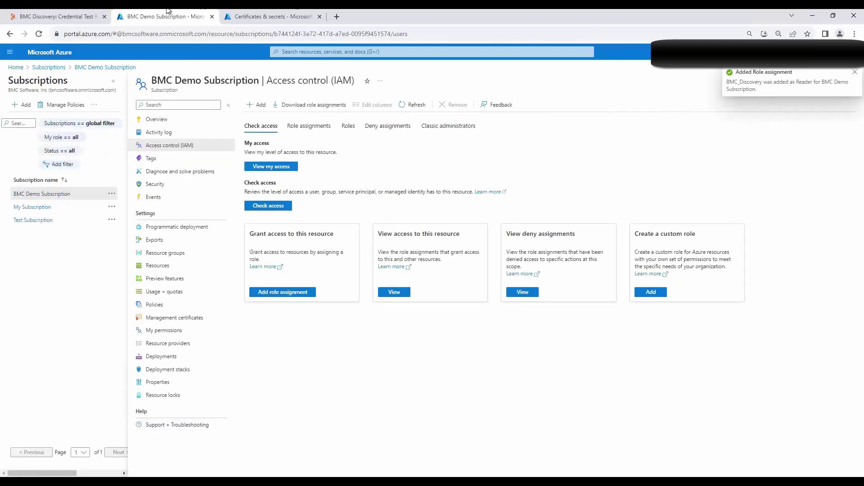
Close the failed Azure Credential test results and retry the test
{"action": "left_click", "coordinate": [36, 16]}
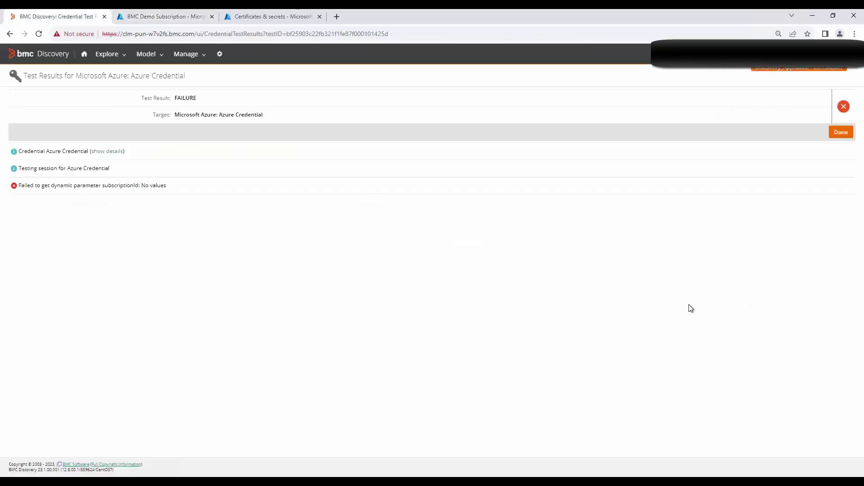
{"action": "left_click", "coordinate": [840, 132]}
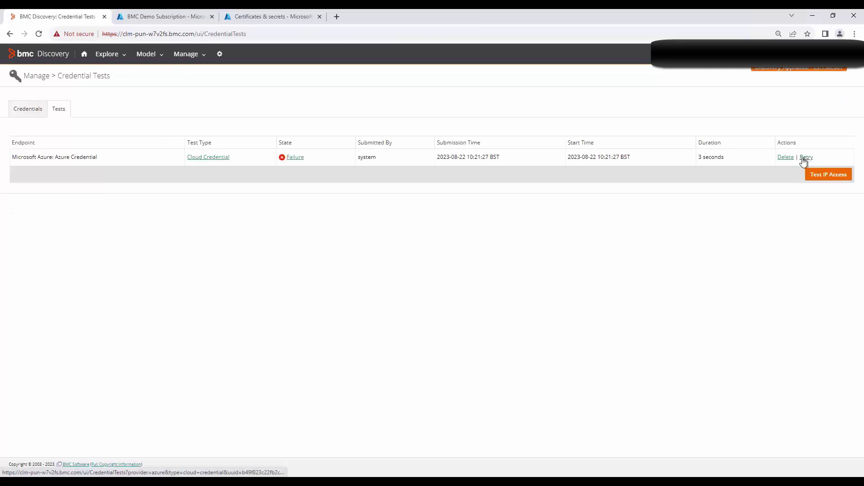
{"action": "left_click", "coordinate": [811, 158]}
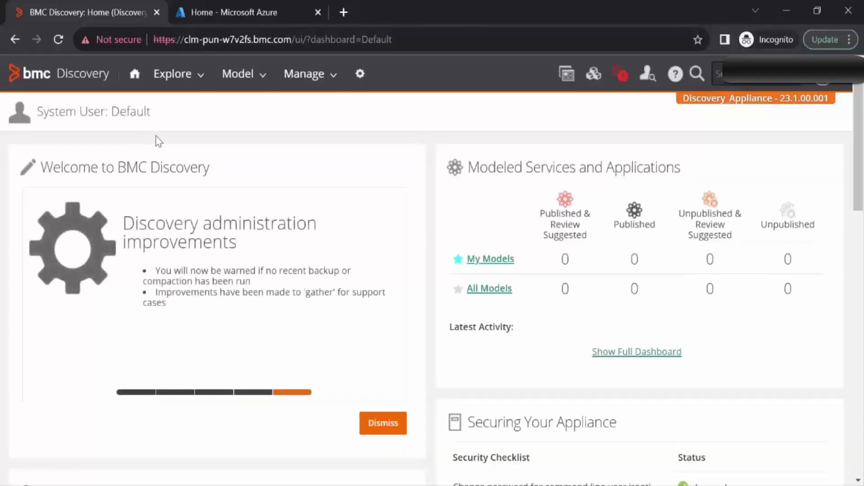
{"action": "left_click", "coordinate": [212, 16]}
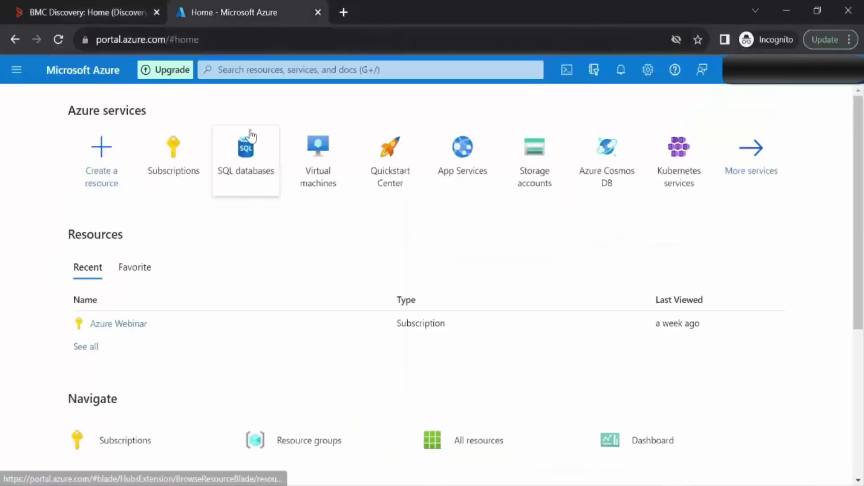
{"action": "key", "text": "ctrl+shift+Tab"}
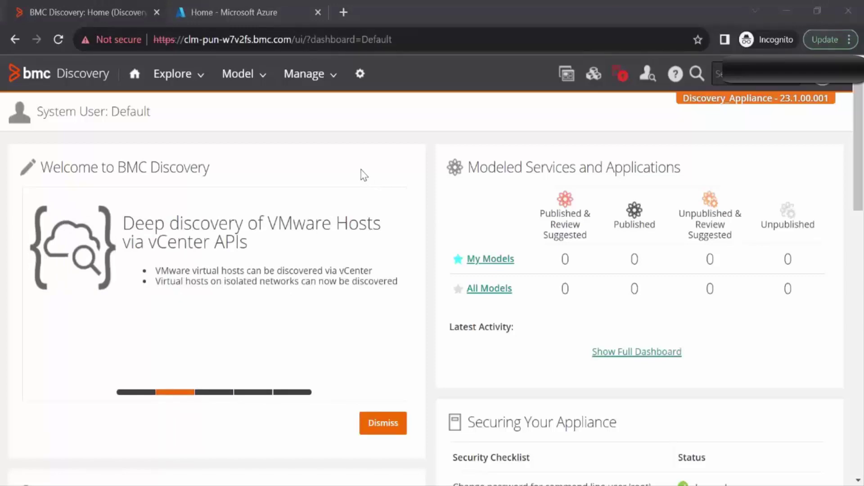
{"action": "left_click", "coordinate": [252, 12]}
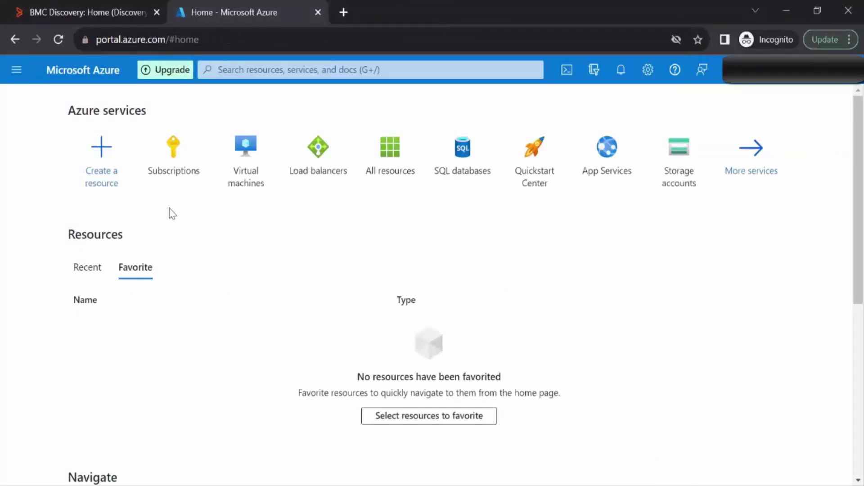
{"action": "left_click", "coordinate": [173, 163]}
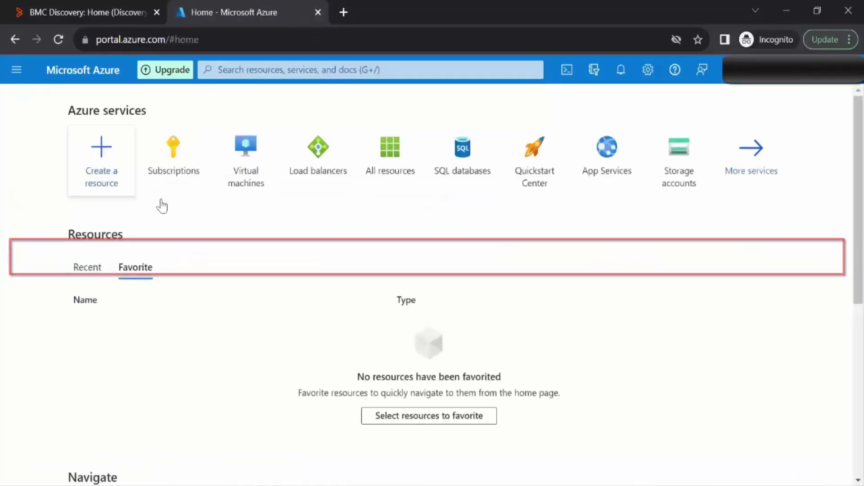
{"action": "left_click", "coordinate": [247, 165]}
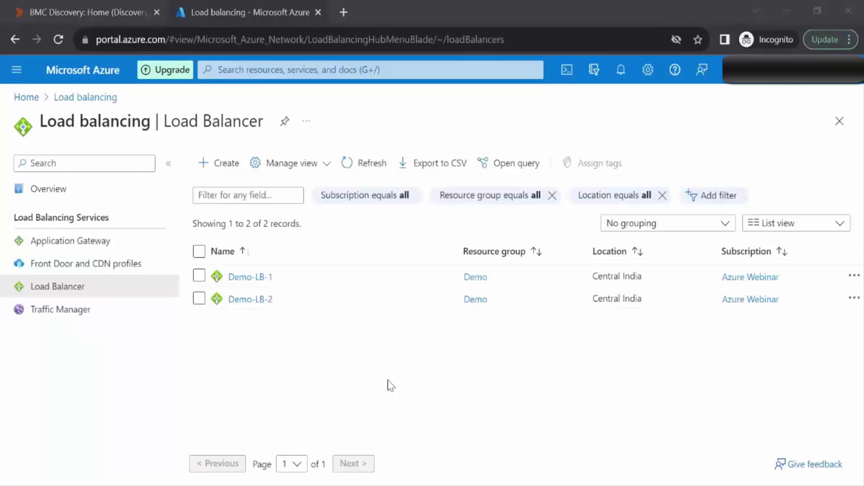
{"action": "left_click", "coordinate": [97, 8]}
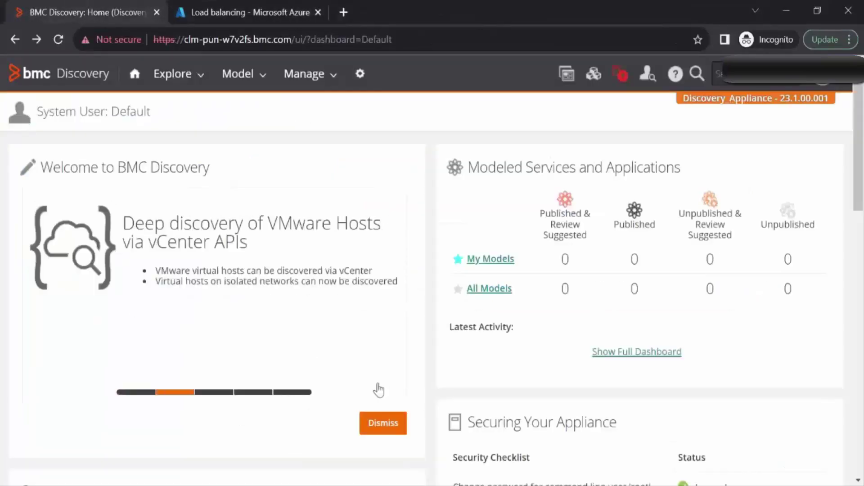
From Manage > Discovery, start a new discovery run labelled AzureCloudScan
{"action": "left_click", "coordinate": [313, 85]}
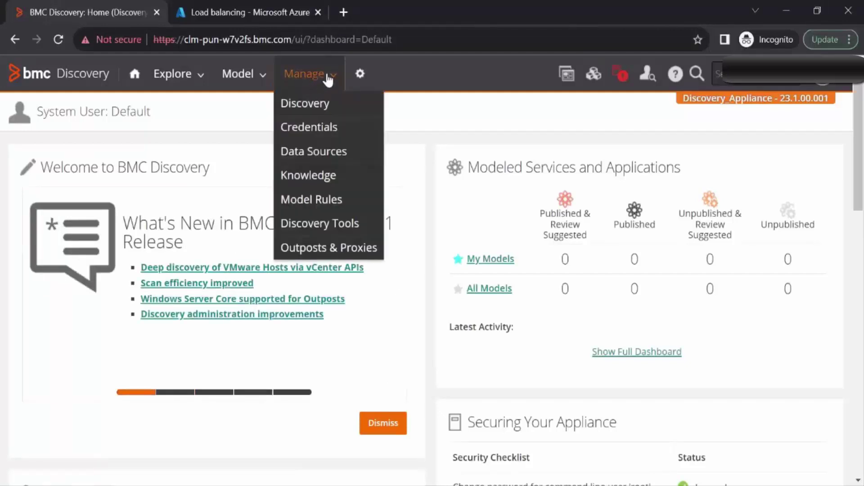
{"action": "left_click", "coordinate": [305, 109]}
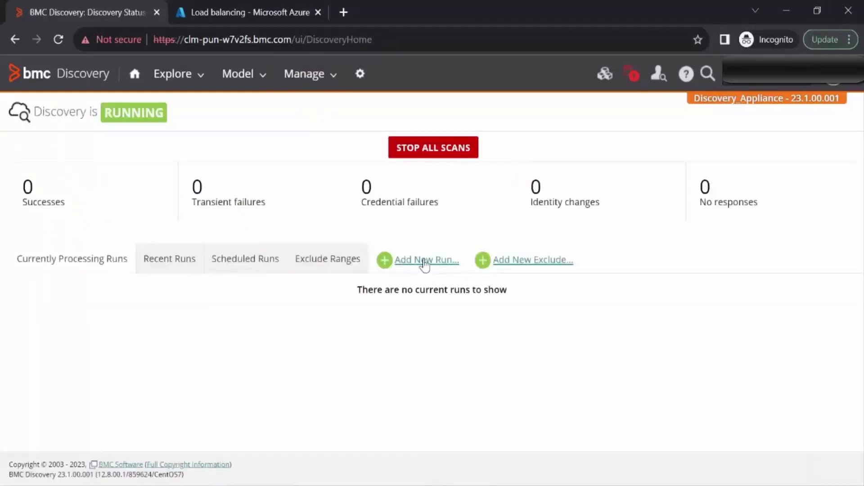
{"action": "left_click", "coordinate": [423, 262]}
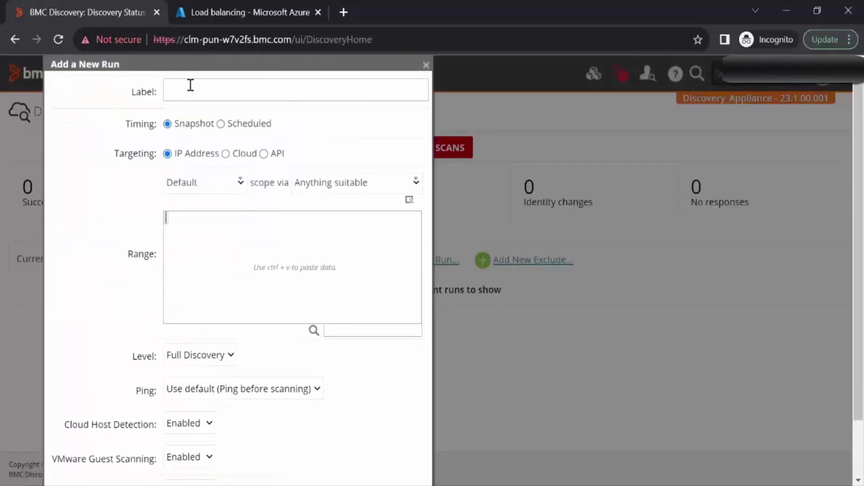
{"action": "left_click", "coordinate": [201, 90]}
{"action": "type", "text": "AzureCloudScan"}
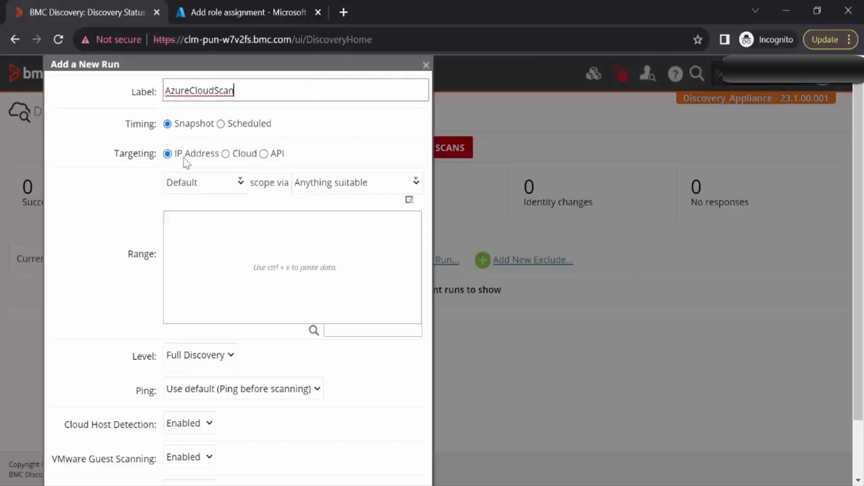
Target Microsoft Azure cloud with Azure_Credential and the Azure Public domain, then launch the run
{"action": "left_click", "coordinate": [223, 153]}
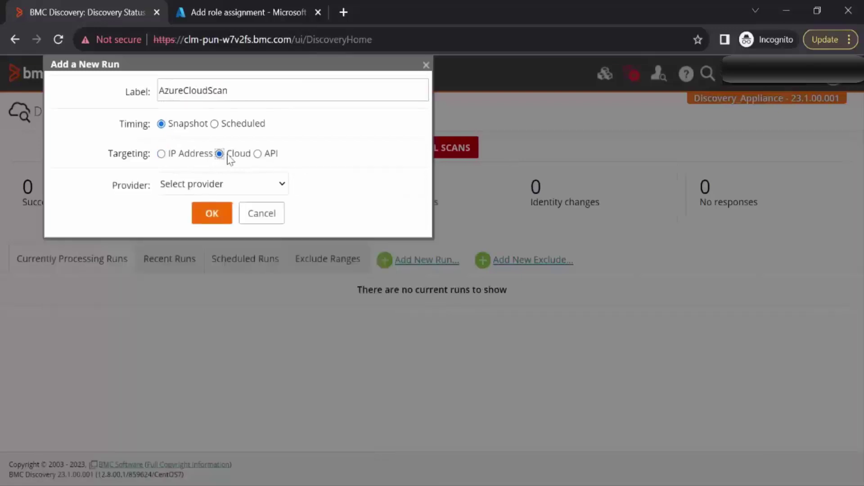
{"action": "left_click", "coordinate": [212, 185]}
{"action": "left_click", "coordinate": [214, 270]}
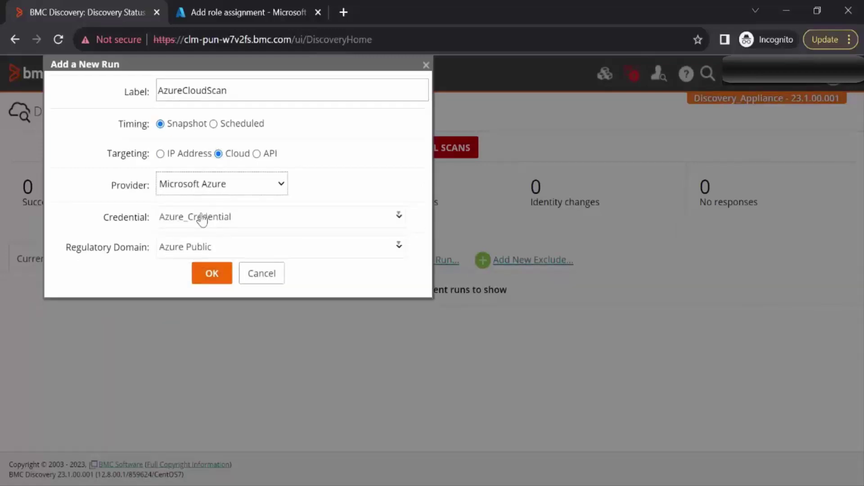
{"action": "left_click", "coordinate": [202, 220]}
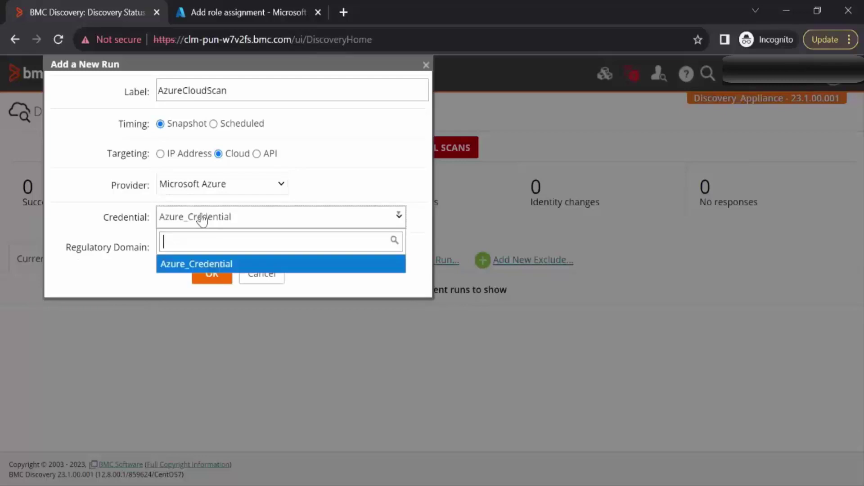
{"action": "left_click", "coordinate": [202, 263]}
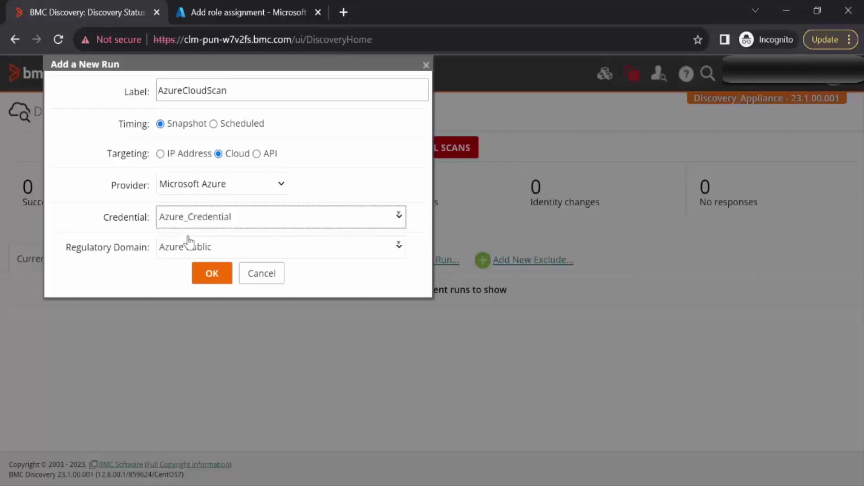
{"action": "key", "text": "Tab"}
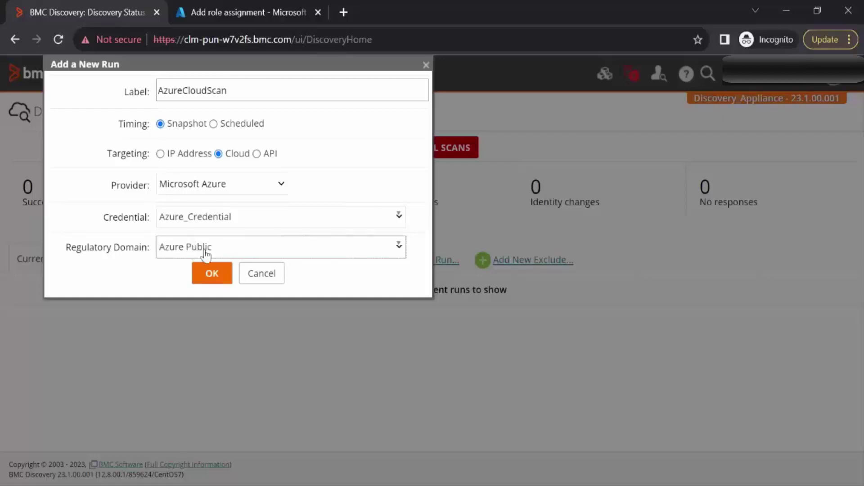
{"action": "left_click", "coordinate": [210, 285]}
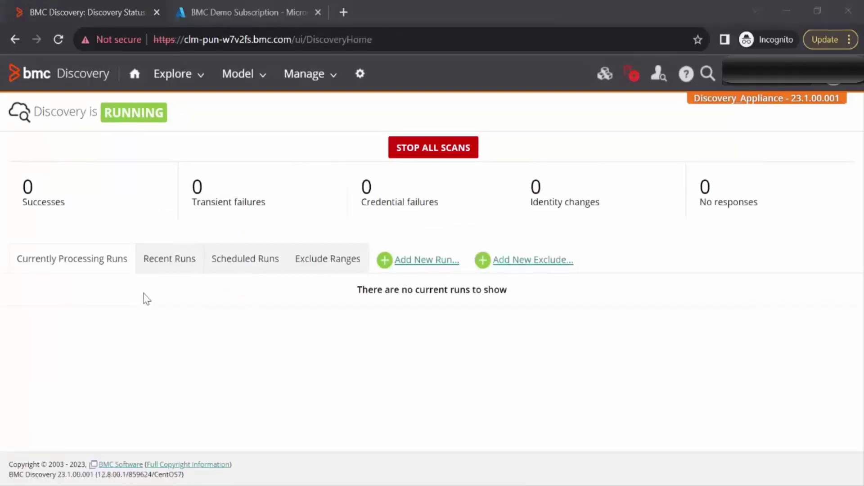
Open the latest AzureCloudScan run's details from the Recent Runs list
{"action": "left_click", "coordinate": [161, 265]}
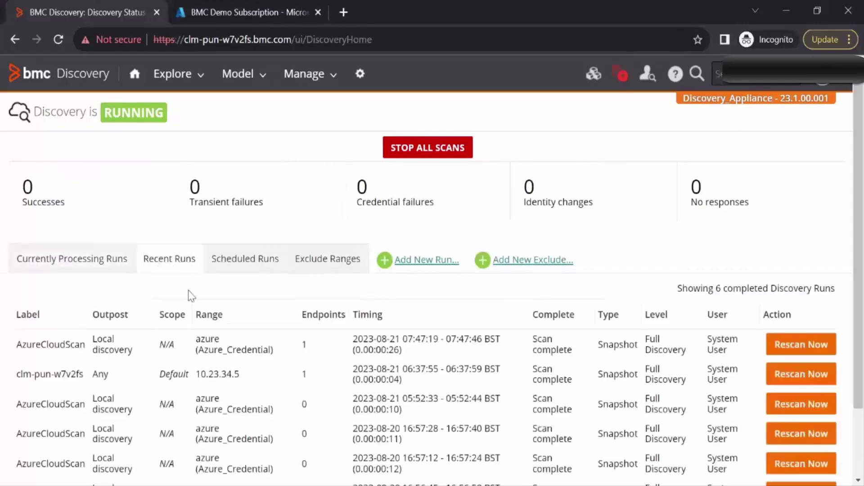
{"action": "left_click", "coordinate": [73, 347]}
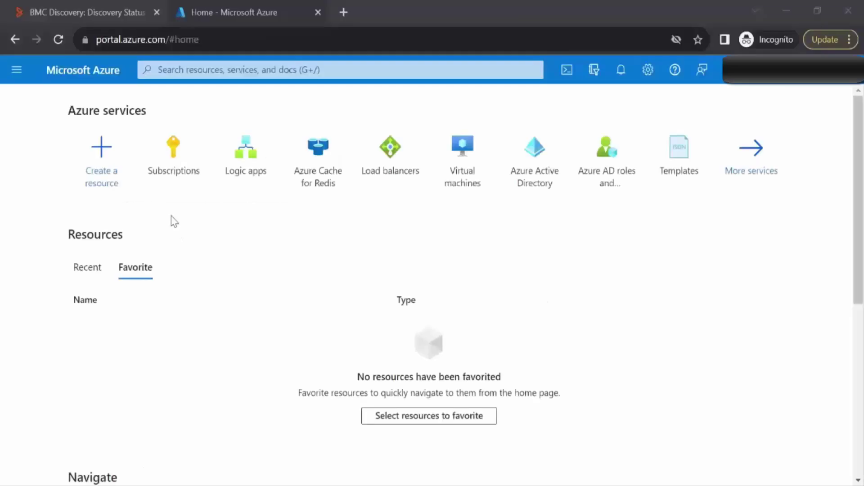
Check the subscriptions and load balancers in the Azure portal, then return to BMC Discovery
{"action": "left_click", "coordinate": [172, 171]}
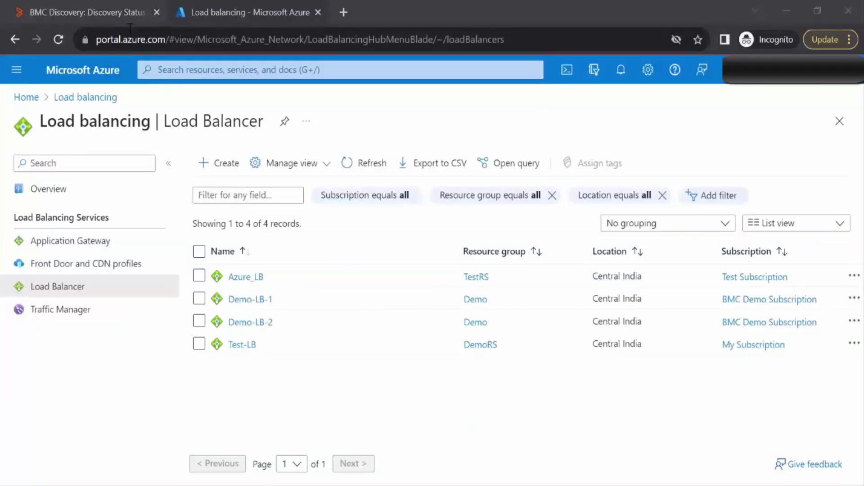
{"action": "left_click", "coordinate": [110, 14]}
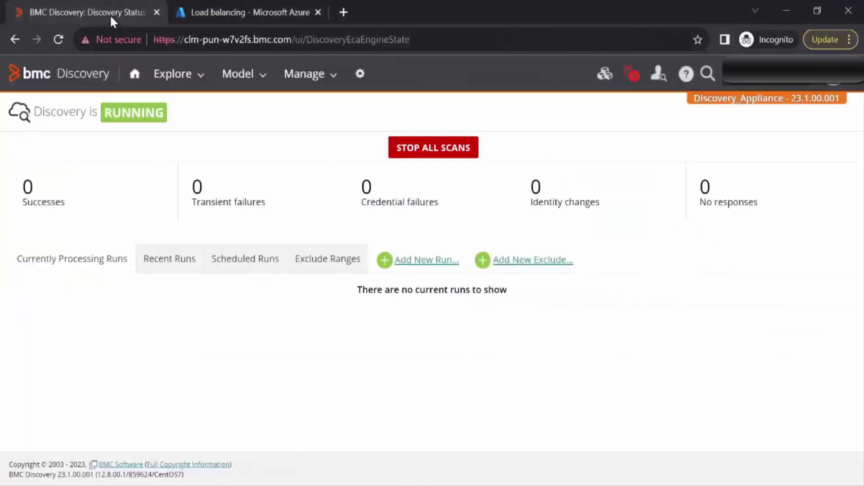
Launch an Azure cloud snapshot run labelled AzureScan-MultipleSubscription with Azure_Credential, then view Recent Runs
{"action": "left_click", "coordinate": [423, 264]}
{"action": "left_click", "coordinate": [222, 89]}
{"action": "type", "text": "AzureScan"}
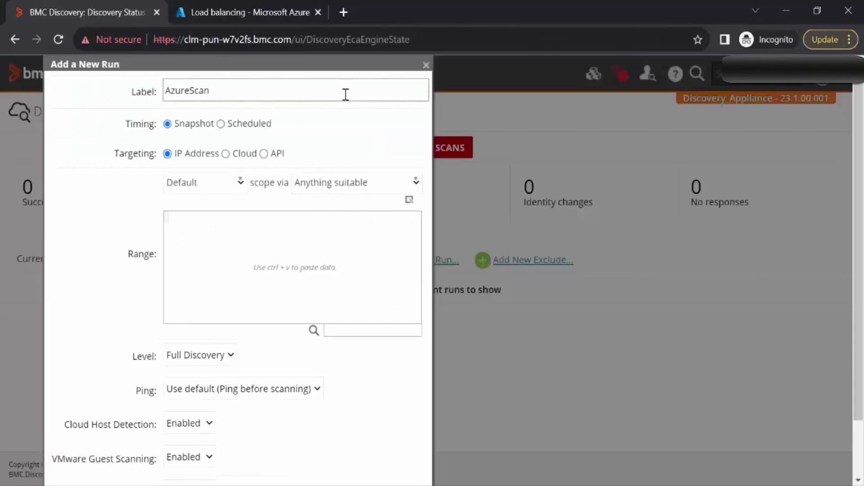
{"action": "type", "text": "-MultipleSubscription"}
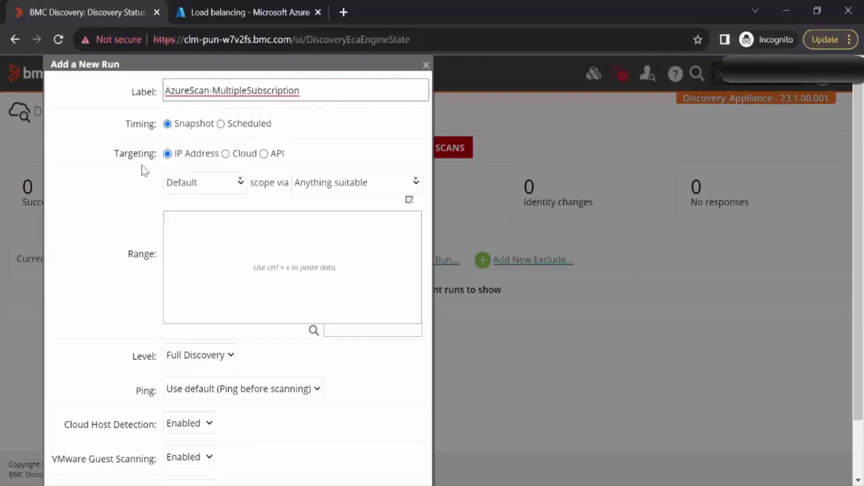
{"action": "left_click", "coordinate": [226, 154]}
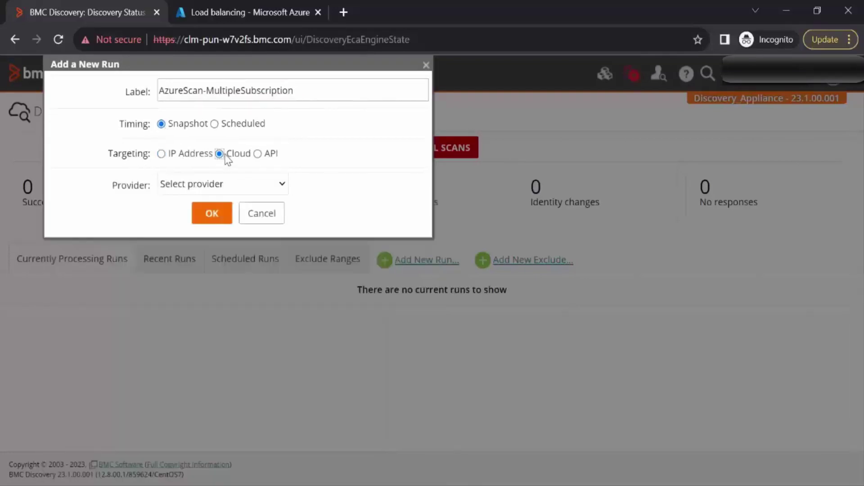
{"action": "left_click", "coordinate": [231, 185]}
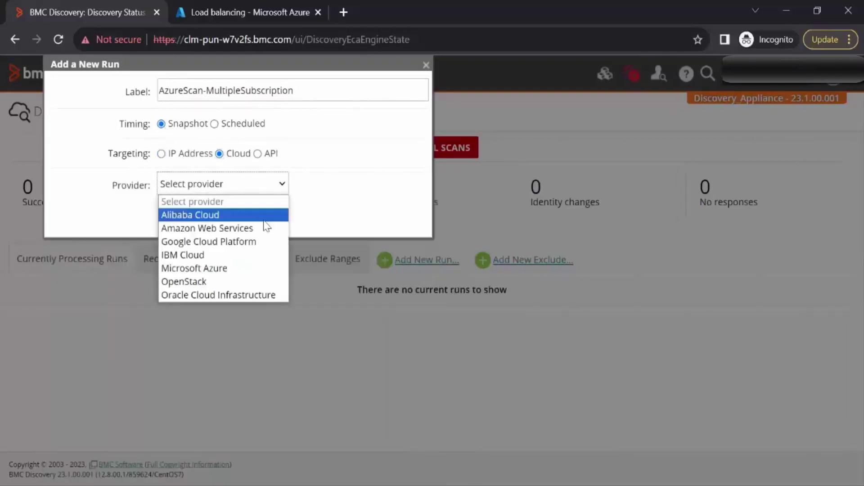
{"action": "left_click", "coordinate": [222, 268]}
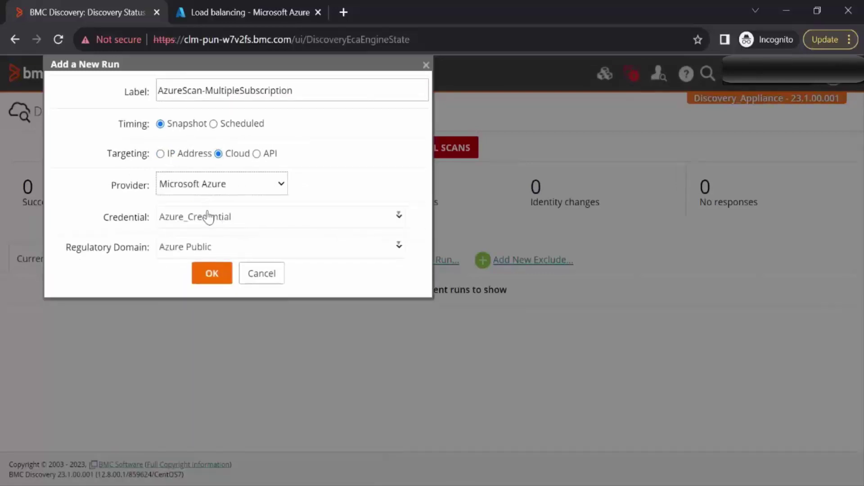
{"action": "left_click", "coordinate": [204, 224]}
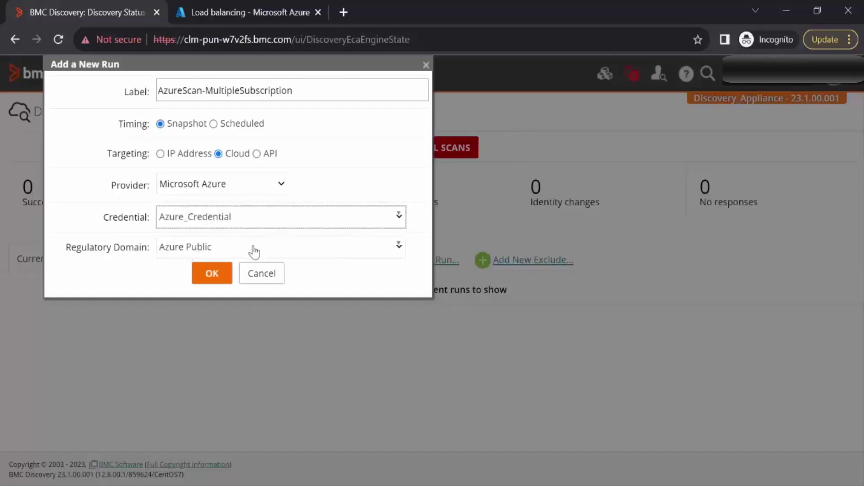
{"action": "left_click", "coordinate": [214, 277]}
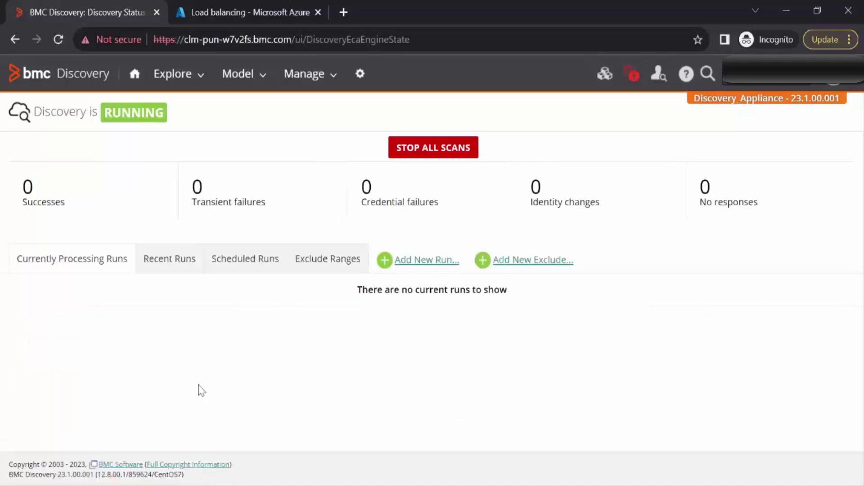
{"action": "left_click", "coordinate": [160, 260]}
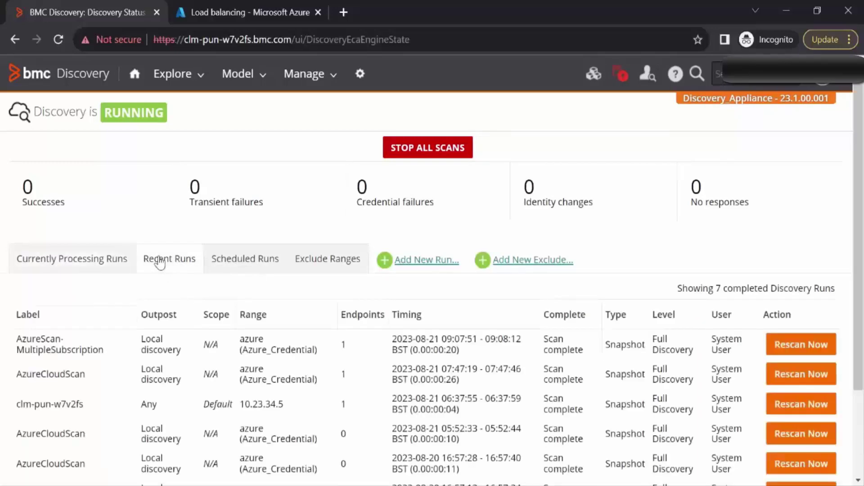
Open the AzureScan-MultipleSubscription run from Recent Runs to see its 2 virtual machines
{"action": "left_click", "coordinate": [54, 356]}
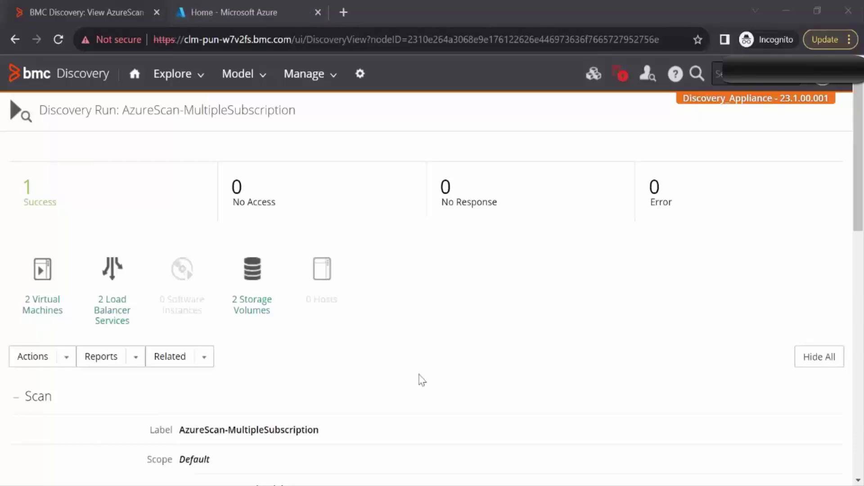
Start a new role assignment in My Subscription's Access control (IAM)
{"action": "left_click", "coordinate": [195, 11]}
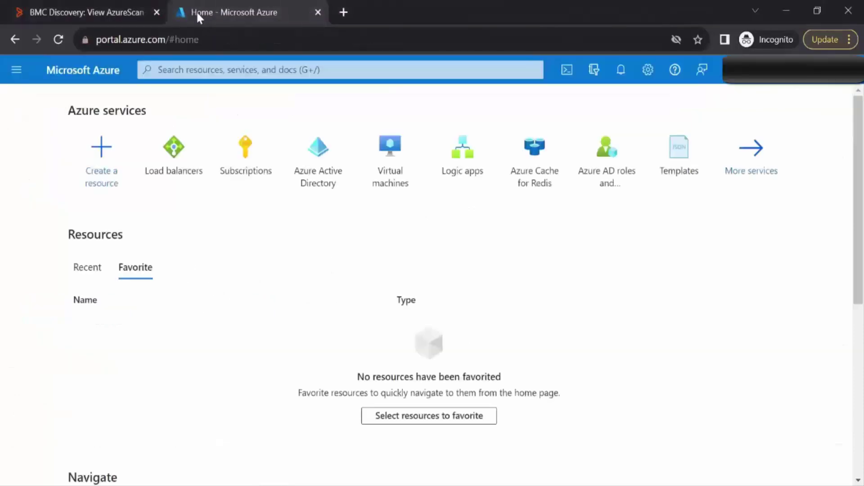
{"action": "left_click", "coordinate": [247, 173]}
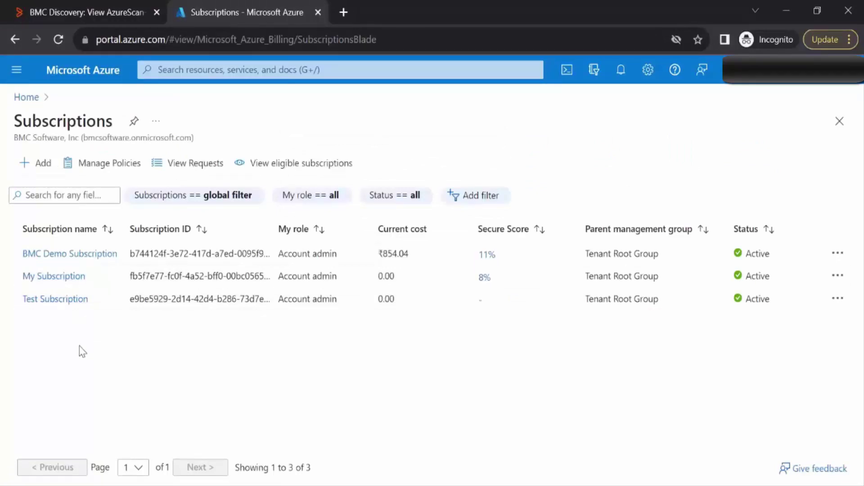
{"action": "left_click", "coordinate": [48, 282]}
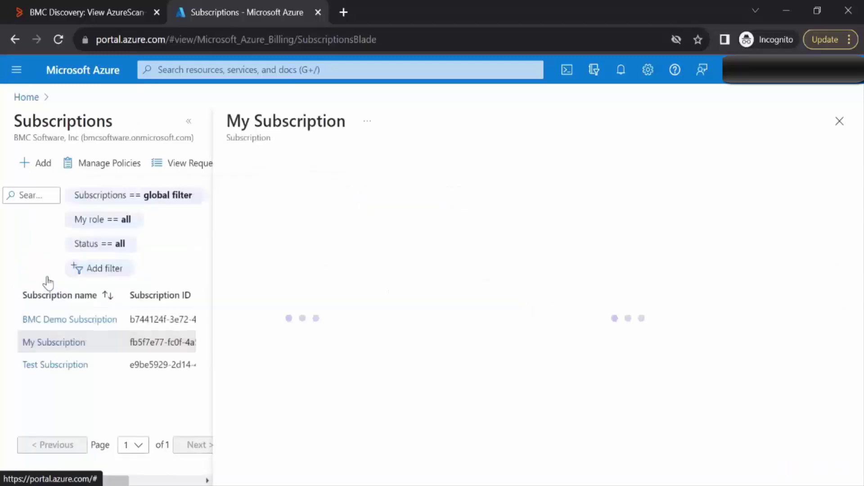
{"action": "left_click", "coordinate": [270, 236]}
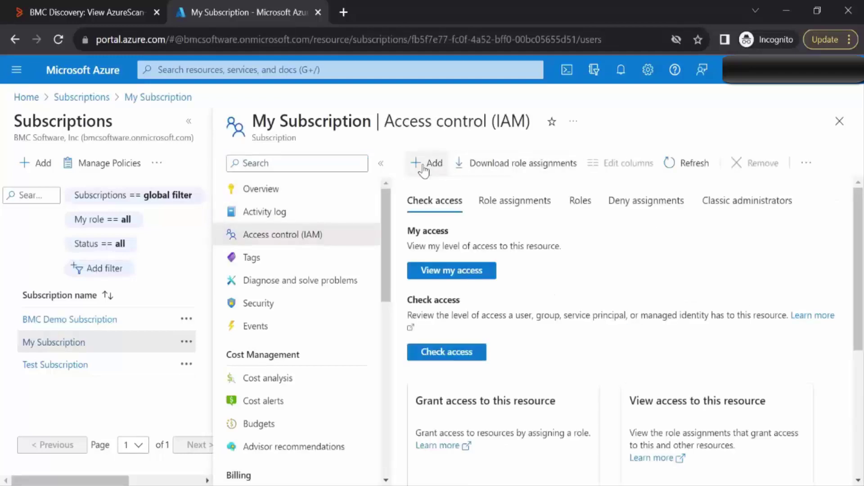
{"action": "left_click", "coordinate": [422, 167]}
{"action": "left_click", "coordinate": [447, 191]}
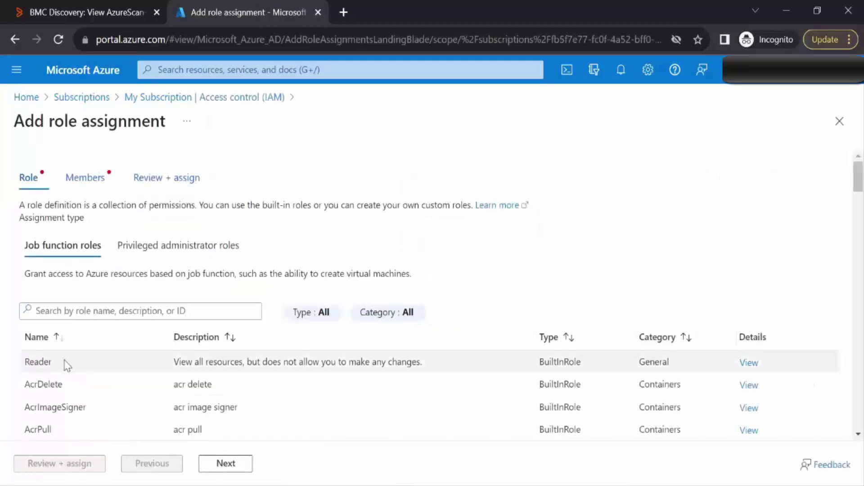
Assign the Reader role to the BMC_Discovery app and submit it
{"action": "left_click", "coordinate": [45, 362]}
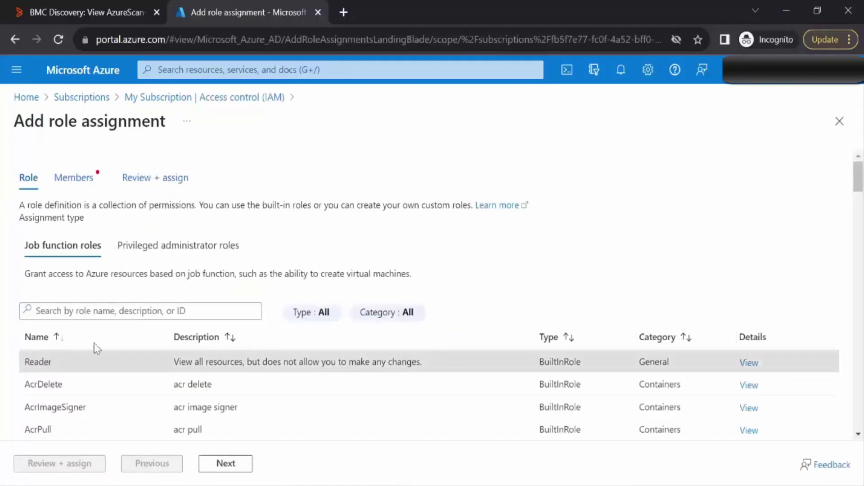
{"action": "left_click", "coordinate": [229, 468]}
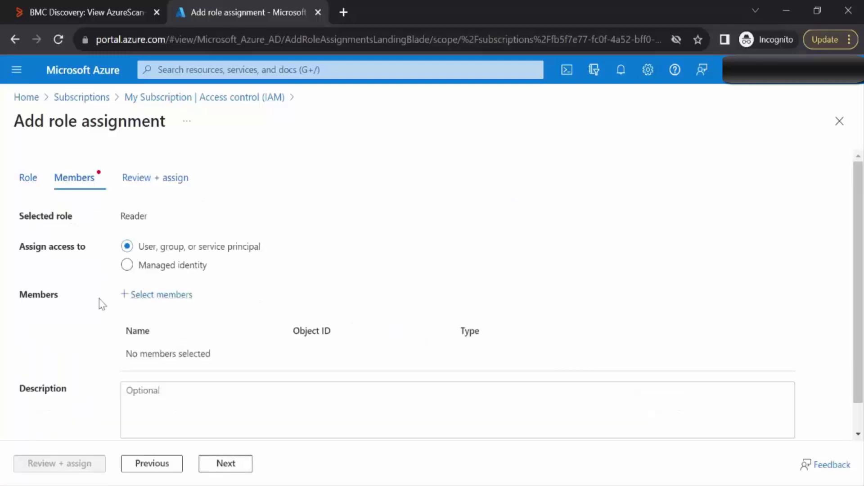
{"action": "left_click", "coordinate": [144, 302]}
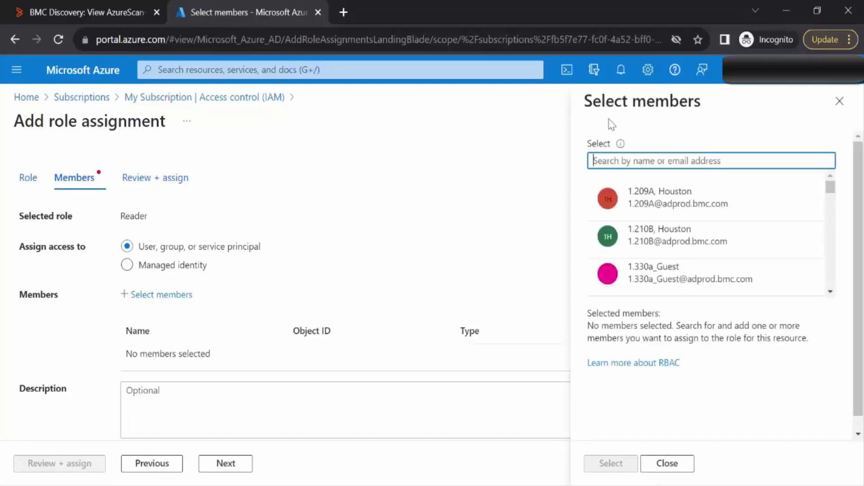
{"action": "type", "text": "BMC_Discovery"}
{"action": "left_click", "coordinate": [647, 206]}
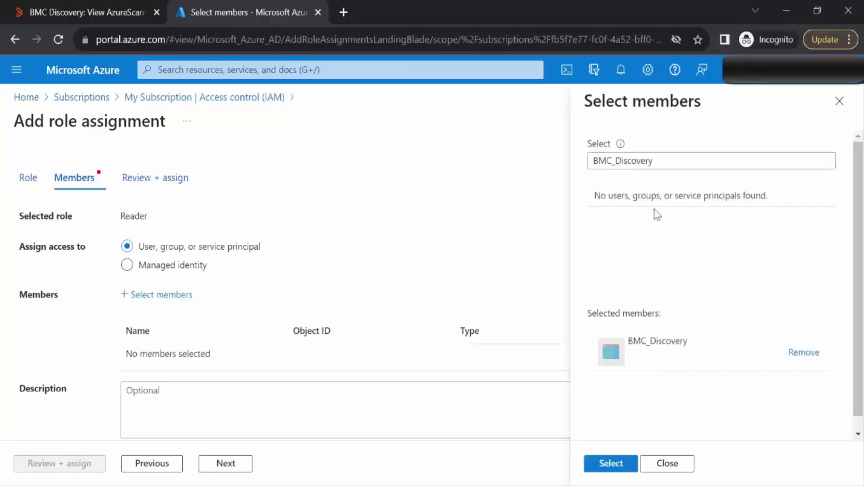
{"action": "left_click", "coordinate": [610, 467]}
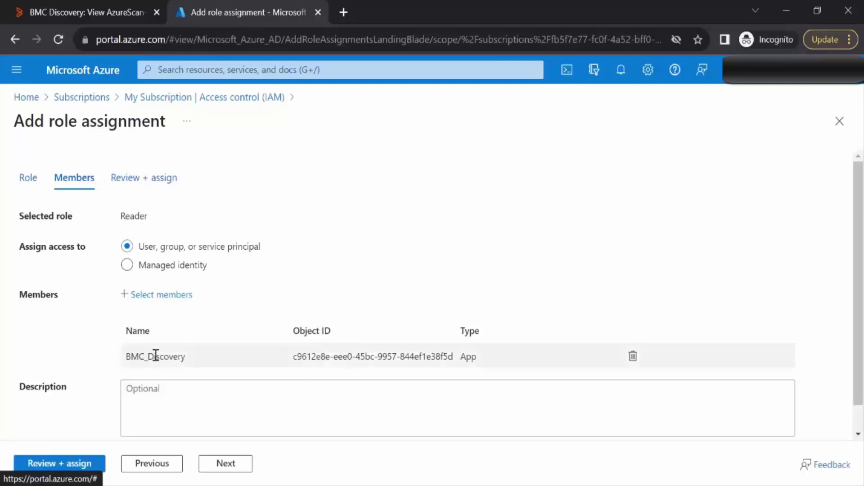
{"action": "left_click", "coordinate": [222, 468]}
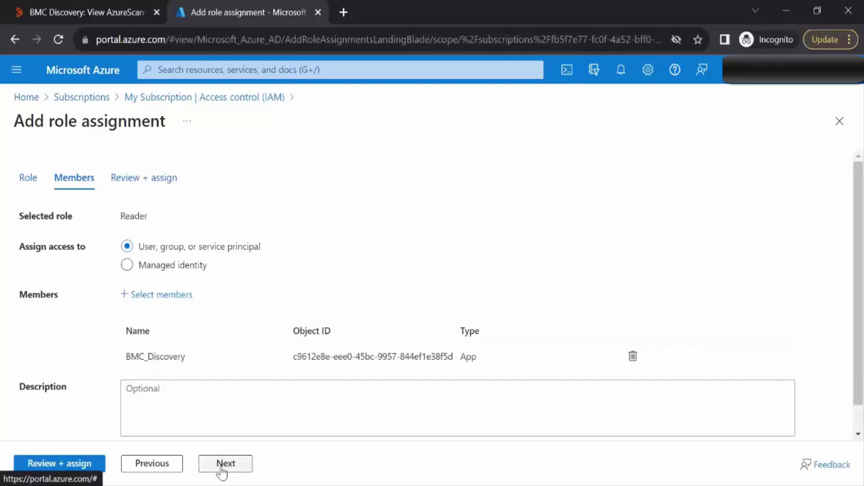
{"action": "left_click", "coordinate": [60, 464]}
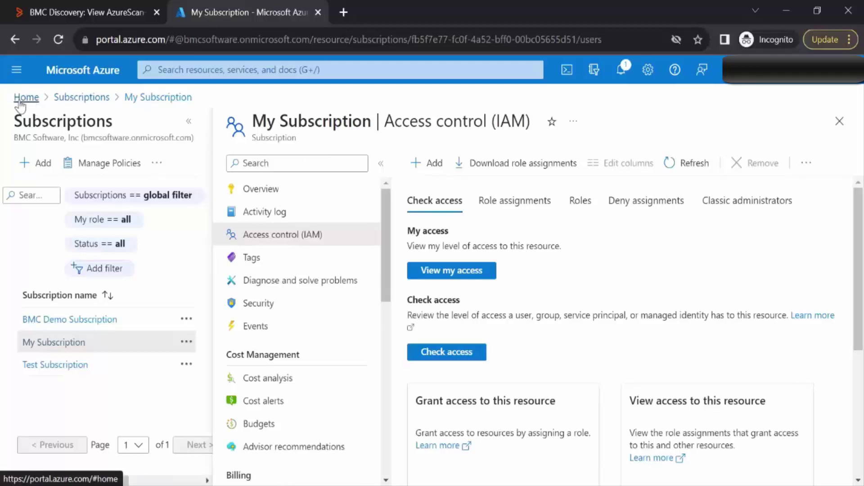
Start a new role assignment in Test Subscription's Access control (IAM)
{"action": "left_click", "coordinate": [77, 106]}
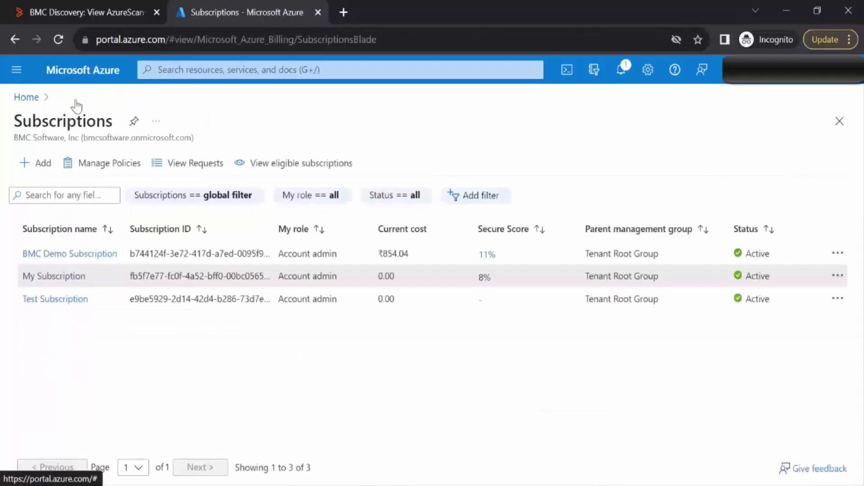
{"action": "left_click", "coordinate": [56, 301]}
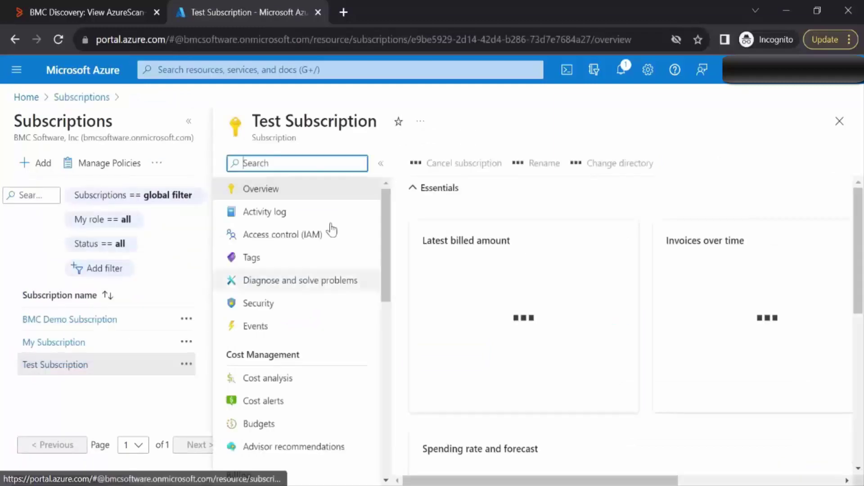
{"action": "left_click", "coordinate": [297, 241]}
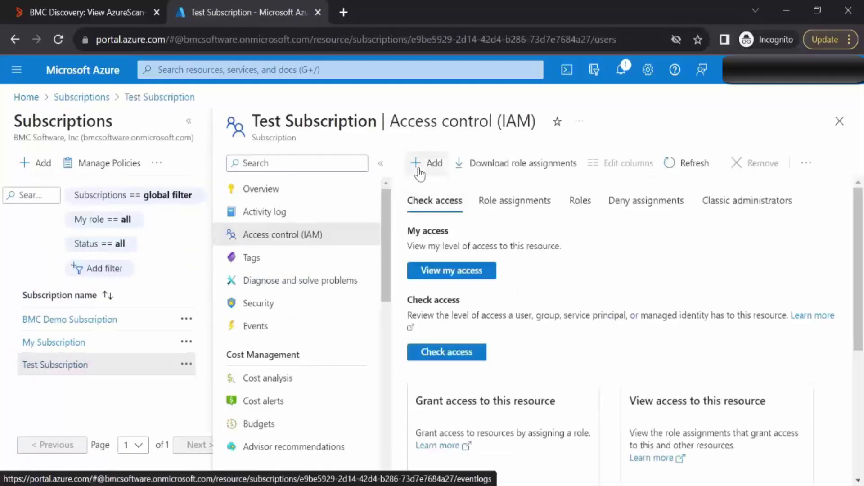
{"action": "left_click", "coordinate": [430, 166]}
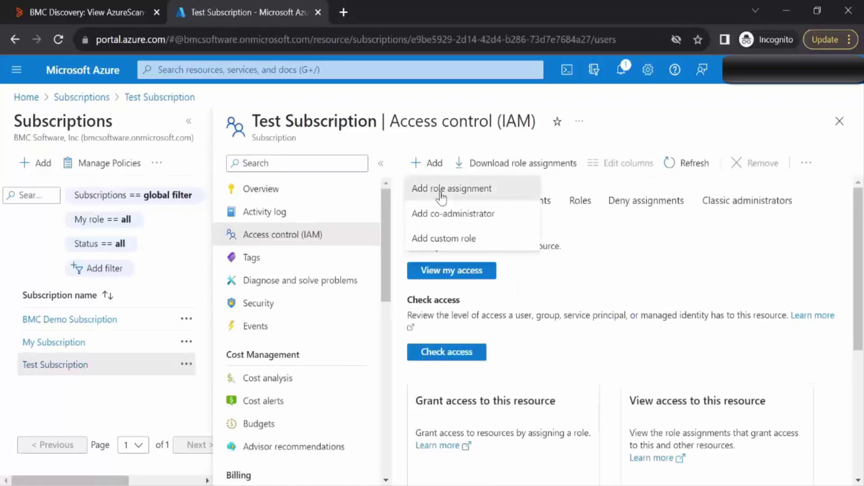
{"action": "left_click", "coordinate": [439, 193]}
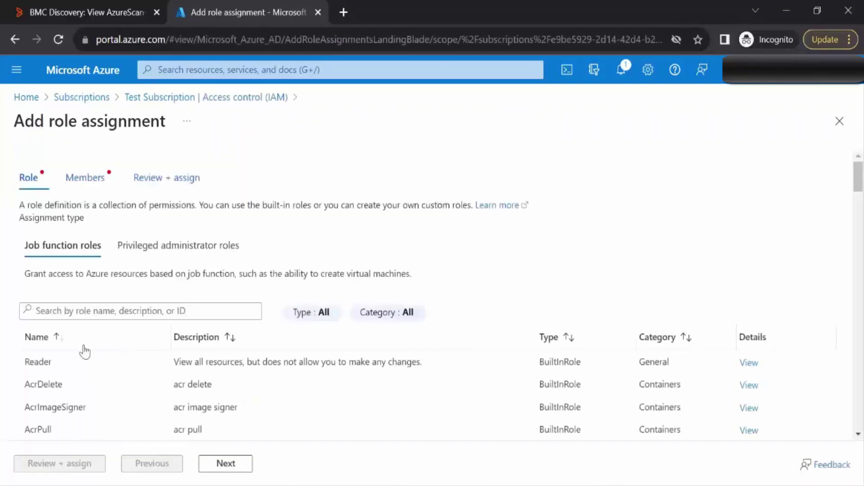
Assign the Reader role to the BMC_Discovery app and submit it
{"action": "left_click", "coordinate": [39, 362]}
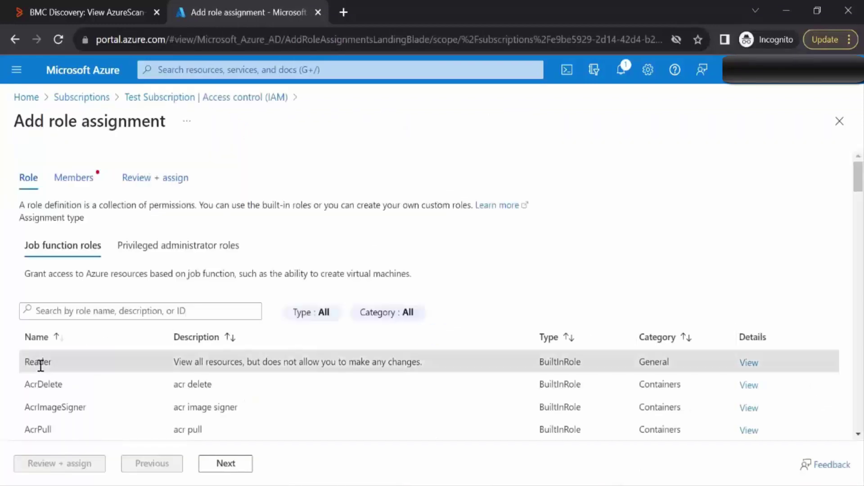
{"action": "left_click", "coordinate": [225, 464]}
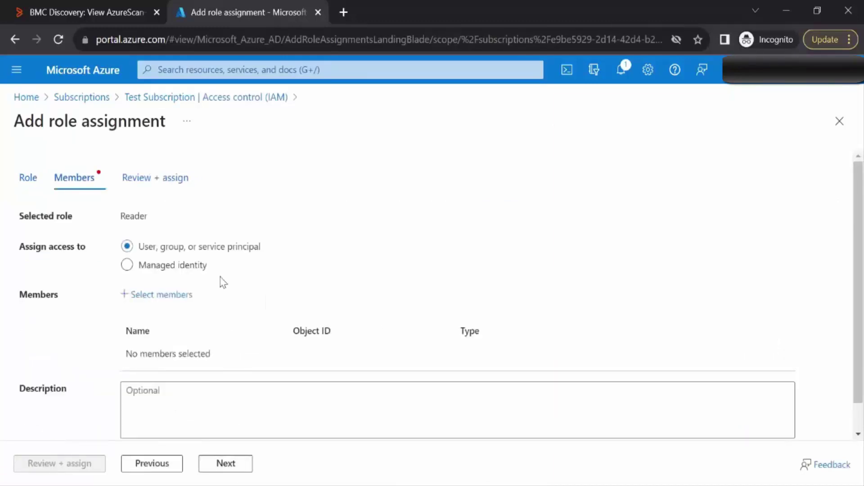
{"action": "left_click", "coordinate": [144, 301]}
{"action": "type", "text": "BMC_Discovery"}
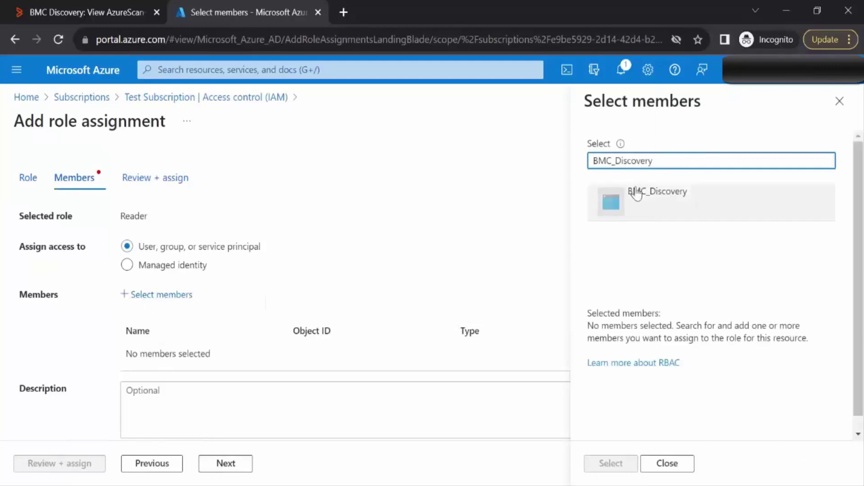
{"action": "left_click", "coordinate": [650, 204]}
{"action": "left_click", "coordinate": [610, 464]}
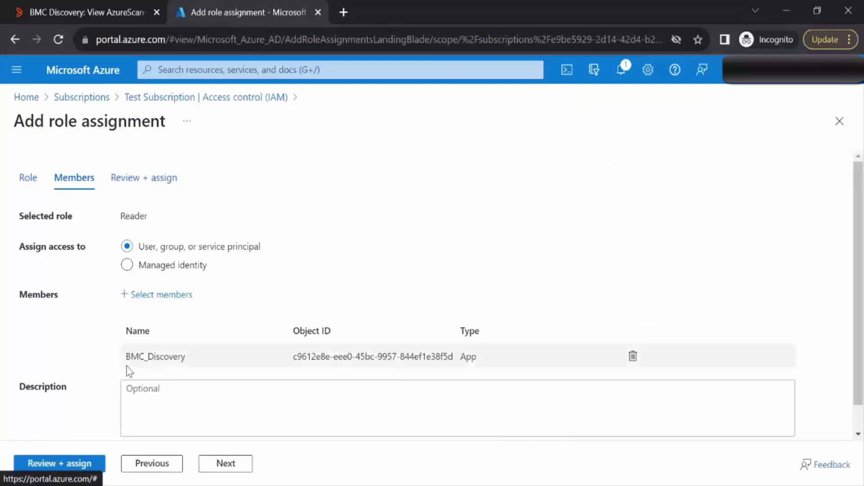
{"action": "left_click", "coordinate": [48, 468]}
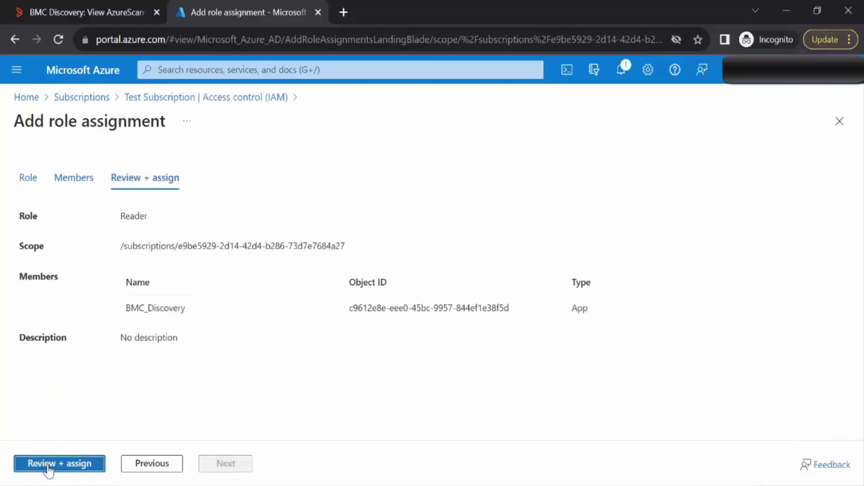
{"action": "left_click", "coordinate": [49, 469]}
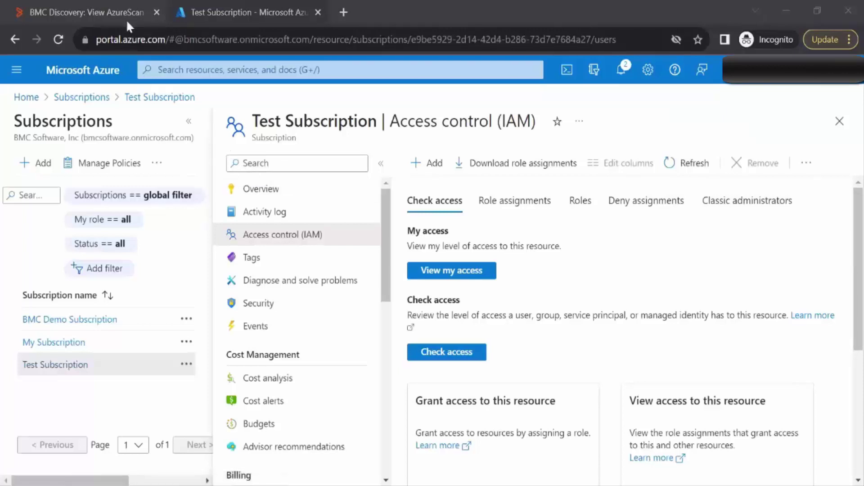
Launch a Microsoft Azure cloud snapshot run labelled Azurescan-multipleSubscription2 using Azure_Credential
{"action": "left_click", "coordinate": [114, 10]}
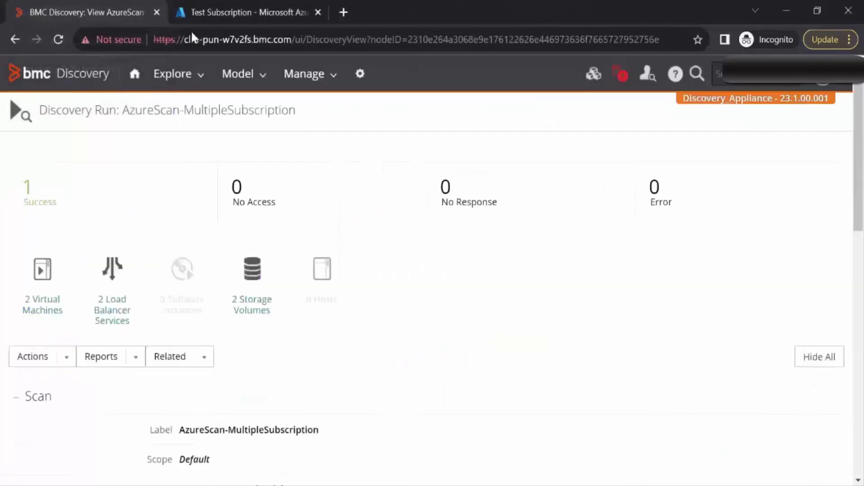
{"action": "left_click", "coordinate": [302, 77]}
{"action": "left_click", "coordinate": [304, 112]}
{"action": "left_click", "coordinate": [426, 265]}
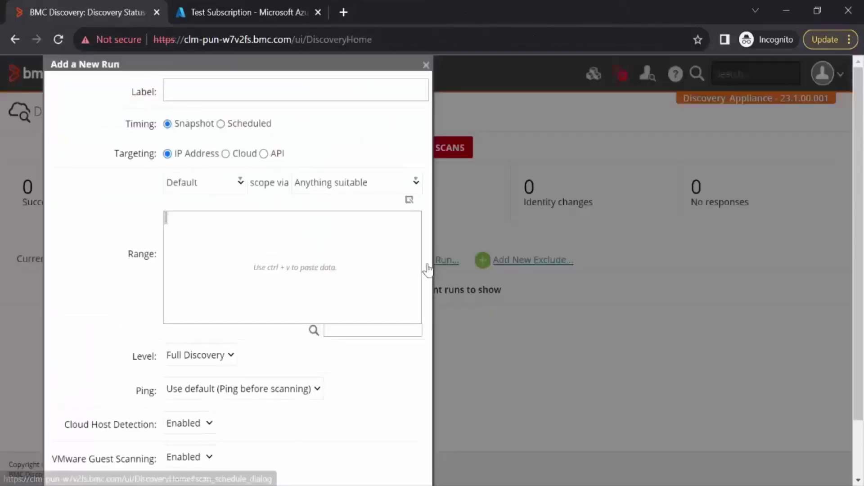
{"action": "left_click", "coordinate": [193, 89]}
{"action": "type", "text": "Azurescan-"}
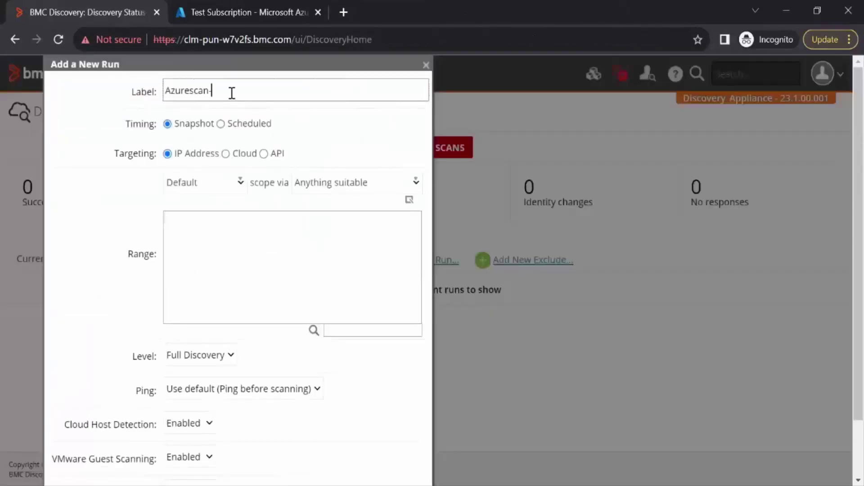
{"action": "type", "text": "multipleSubscription2"}
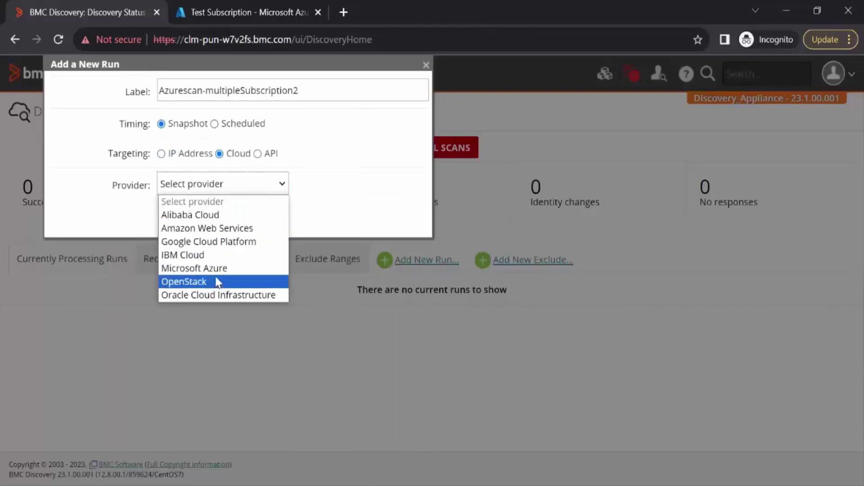
{"action": "left_click", "coordinate": [215, 269]}
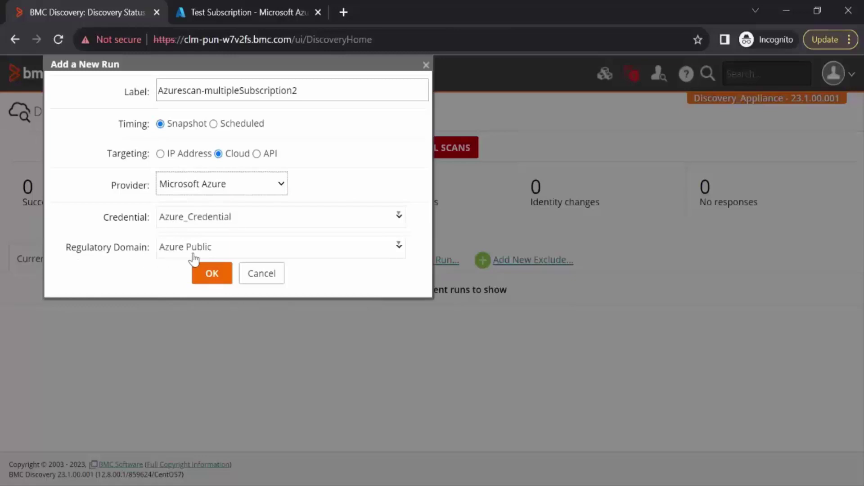
{"action": "left_click", "coordinate": [211, 280]}
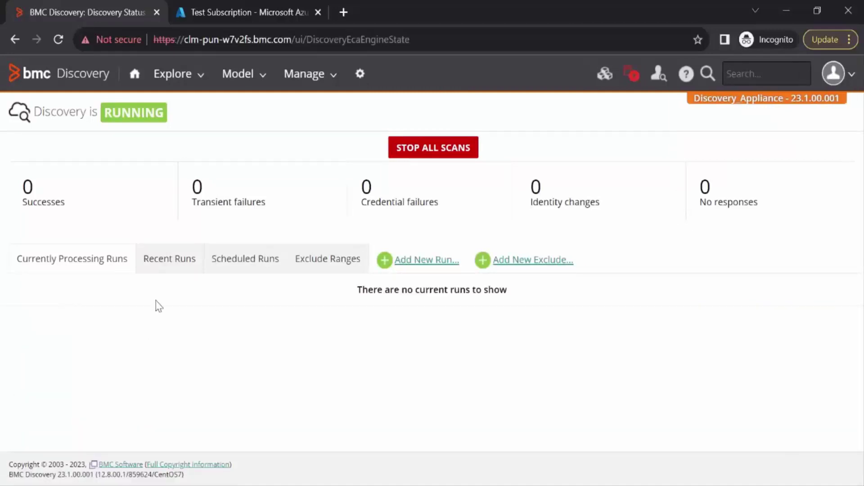
Open the Azurescan-multipleSubscription2 run and list its three successfully scanned endpoints
{"action": "left_click", "coordinate": [169, 259]}
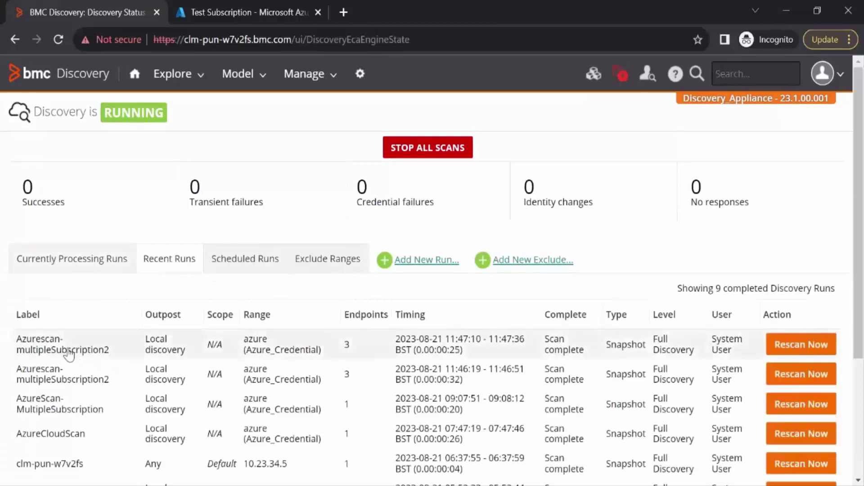
{"action": "left_click", "coordinate": [67, 350]}
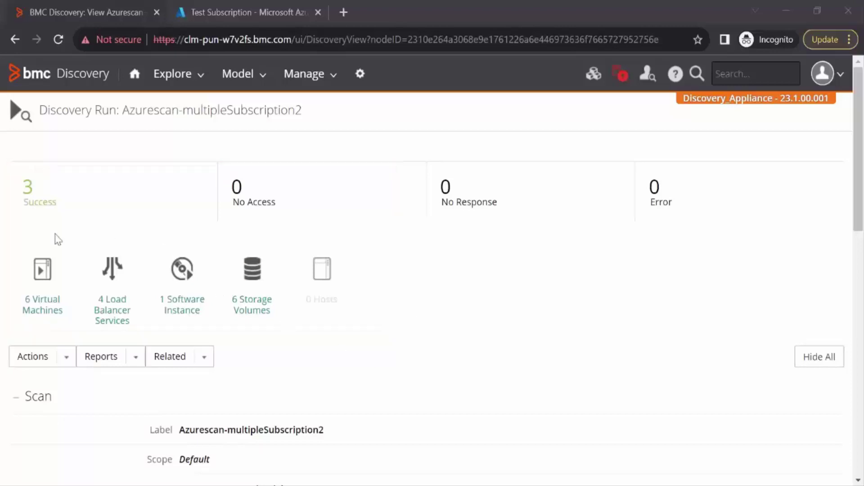
{"action": "left_click", "coordinate": [26, 187]}
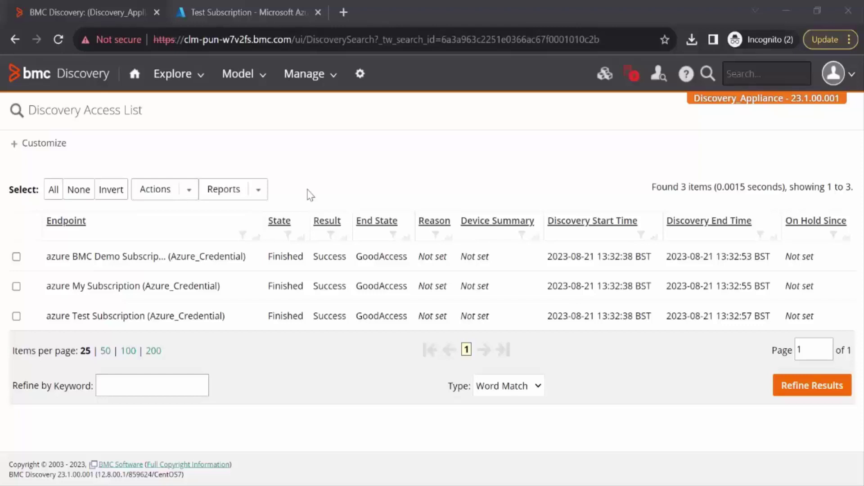
Go to Explore > Data and open the Microsoft Azure cloud provider
{"action": "left_click", "coordinate": [170, 75]}
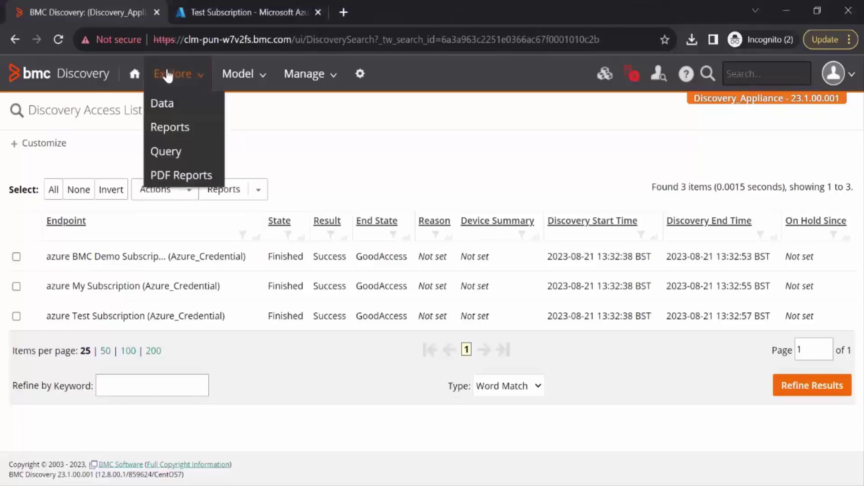
{"action": "left_click", "coordinate": [166, 108]}
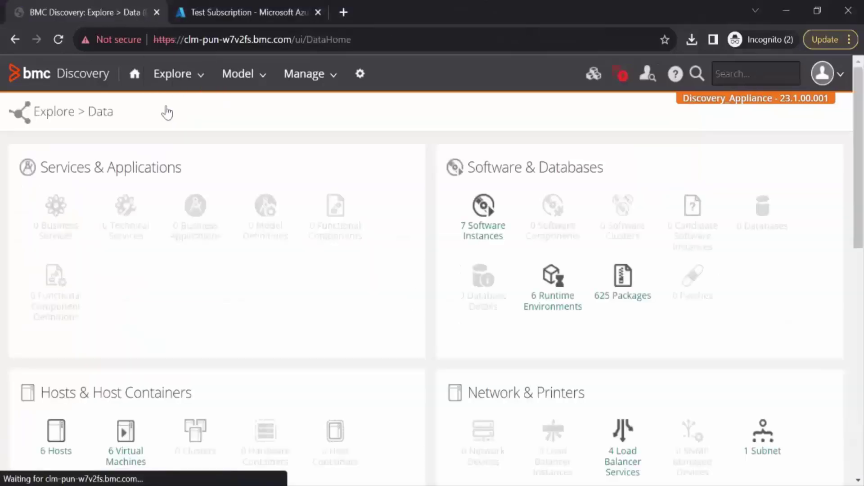
{"action": "scroll", "coordinate": [862, 133], "scroll_direction": "down", "scroll_amount": 9}
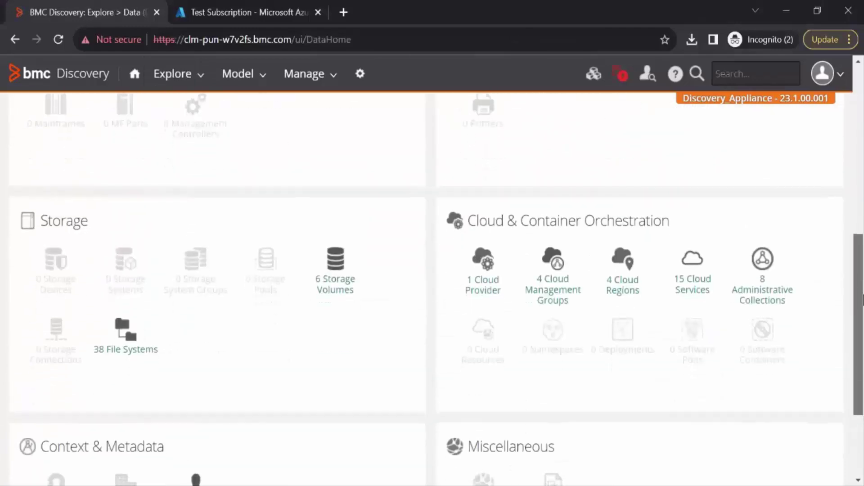
{"action": "scroll", "coordinate": [478, 373], "scroll_direction": "up", "scroll_amount": 2}
{"action": "left_click", "coordinate": [478, 373]}
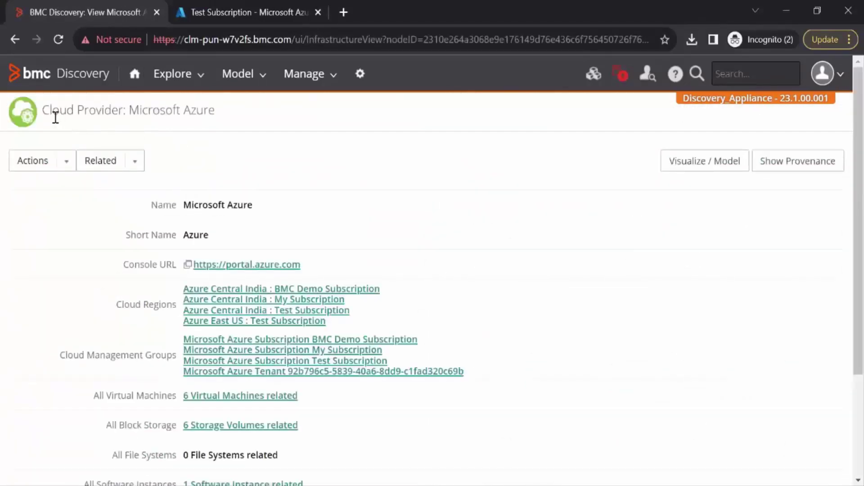
Highlight the provider's title, Cloud Regions, subscription management groups and Azure tenant entry
{"action": "left_click_drag", "start_coordinate": [208, 111], "coordinate": [139, 111]}
{"action": "left_click", "coordinate": [186, 132]}
{"action": "left_click_drag", "start_coordinate": [118, 304], "coordinate": [164, 309]}
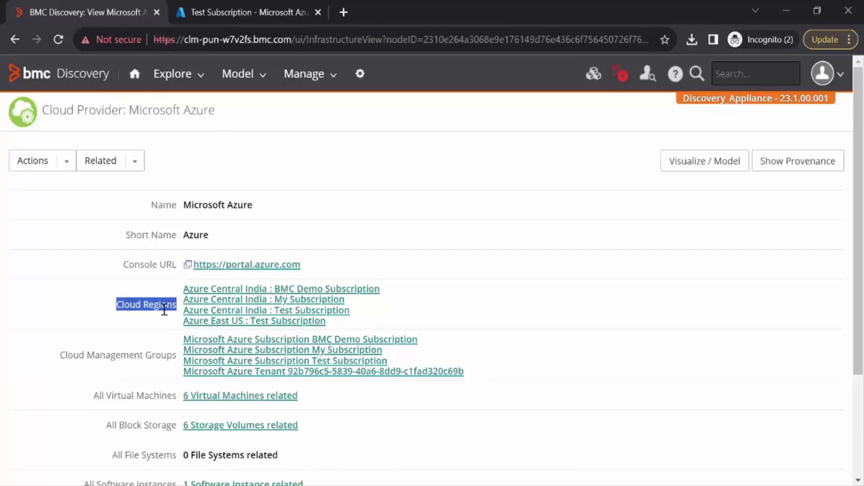
{"action": "left_click_drag", "start_coordinate": [60, 355], "coordinate": [156, 359]}
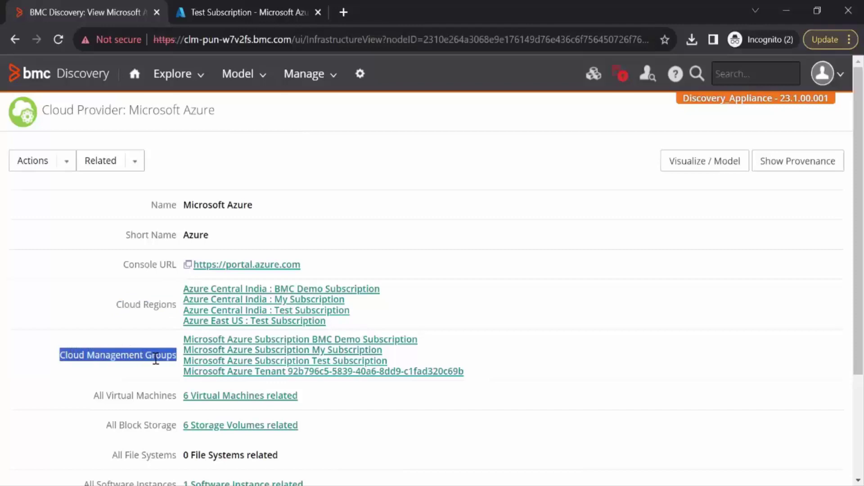
{"action": "left_click", "coordinate": [156, 358]}
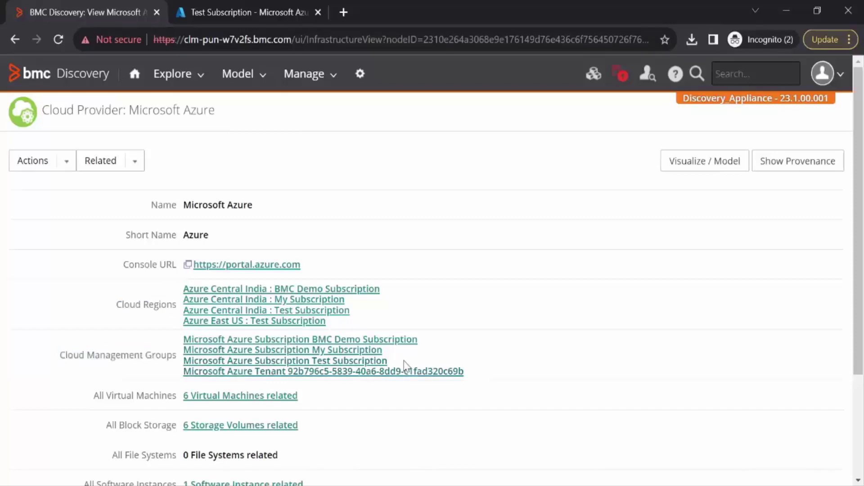
{"action": "left_click_drag", "start_coordinate": [385, 366], "coordinate": [185, 339]}
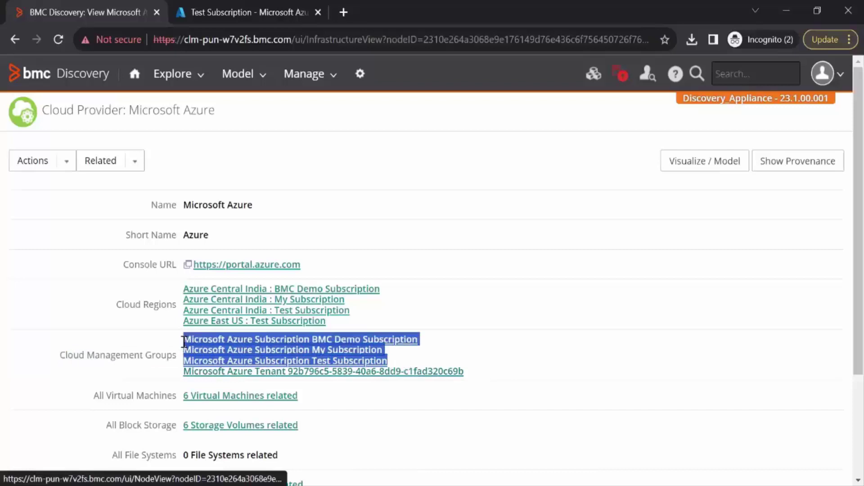
{"action": "left_click_drag", "start_coordinate": [464, 372], "coordinate": [251, 373]}
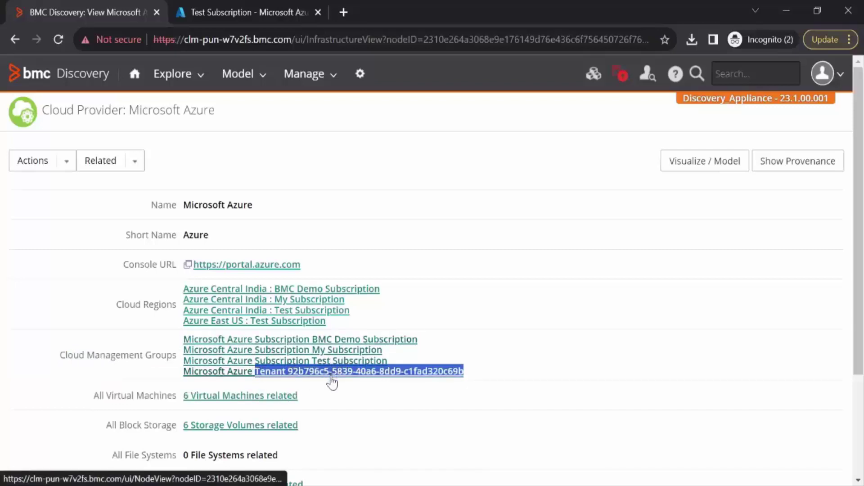
{"action": "left_click", "coordinate": [347, 434]}
{"action": "scroll", "coordinate": [347, 433], "scroll_direction": "down", "scroll_amount": 3}
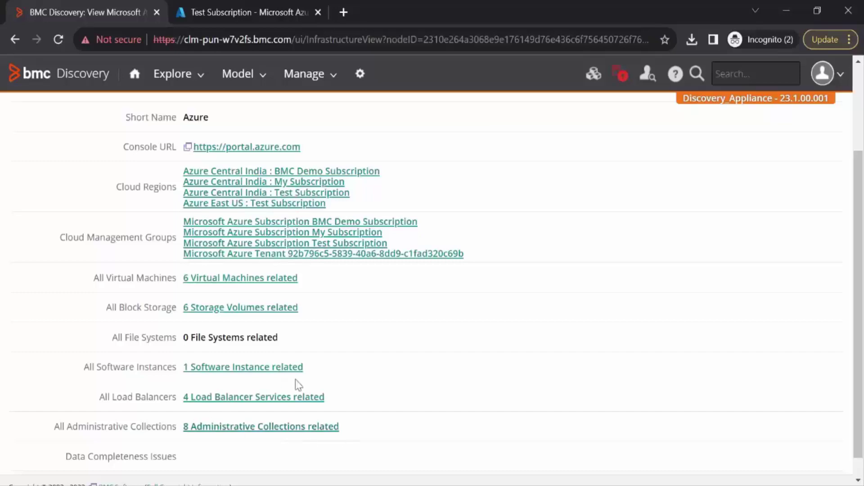
{"action": "scroll", "coordinate": [396, 205], "scroll_direction": "up", "scroll_amount": 3}
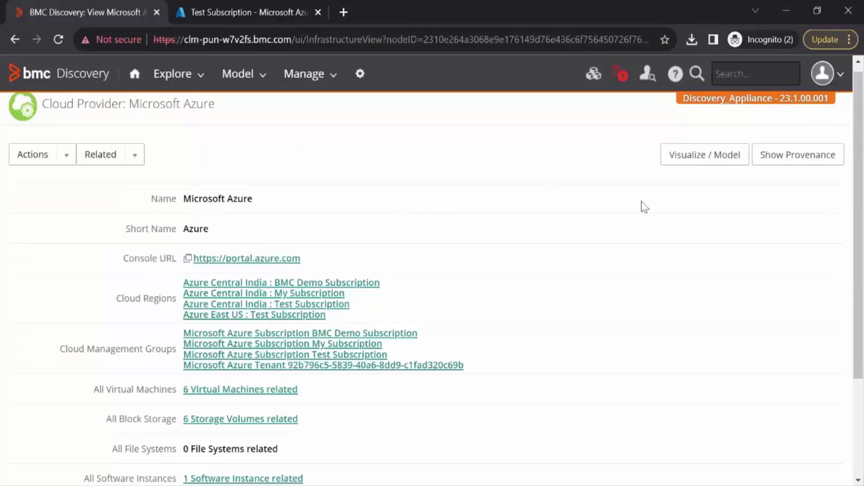
Graph the Azure provider, expanding My Subscription, Virtual Machines, MyVirtualMachine and TestPool nodes
{"action": "left_click", "coordinate": [680, 161]}
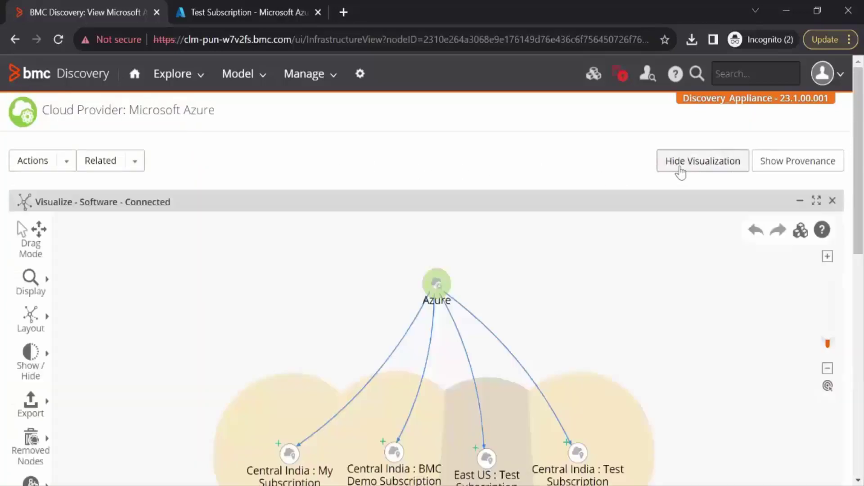
{"action": "scroll", "coordinate": [628, 283], "scroll_direction": "down", "scroll_amount": 2}
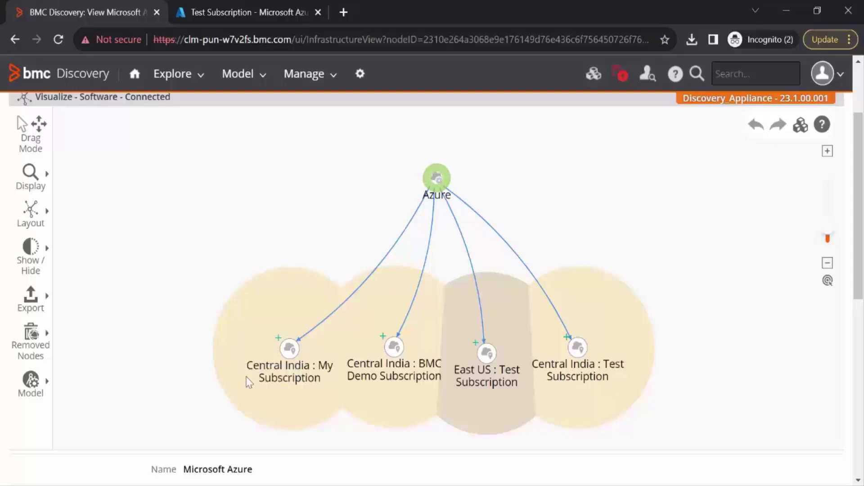
{"action": "left_click", "coordinate": [270, 336]}
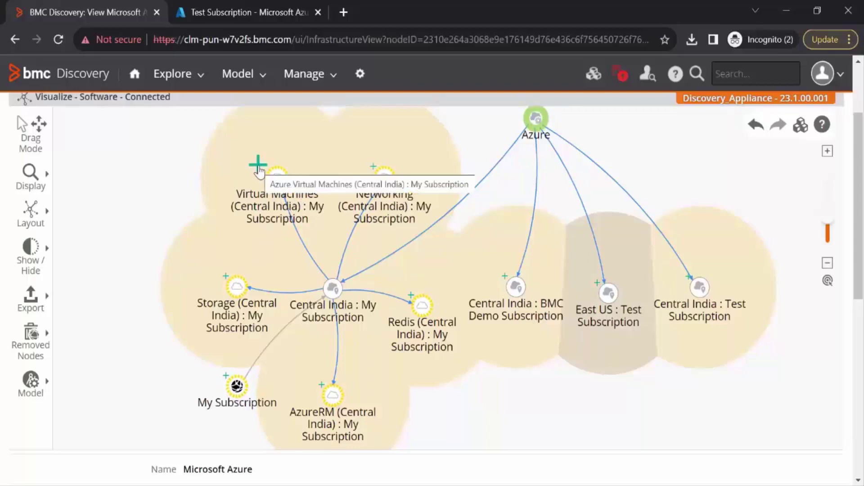
{"action": "left_click", "coordinate": [258, 167]}
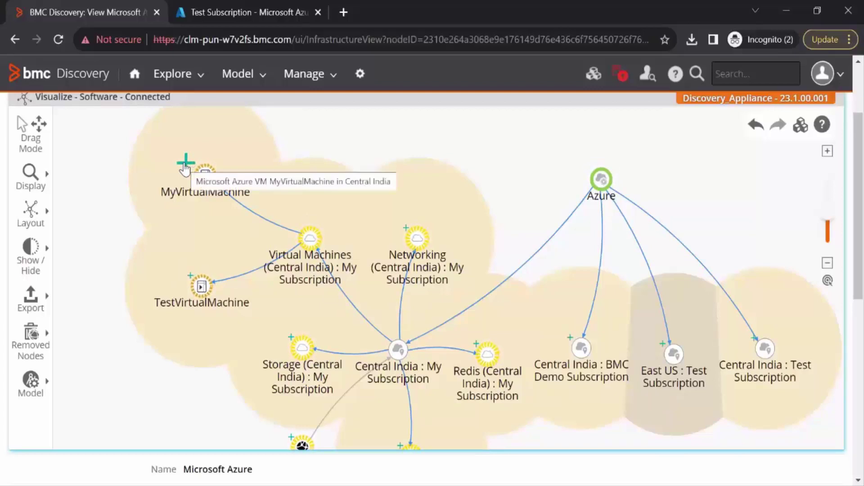
{"action": "left_click", "coordinate": [185, 164]}
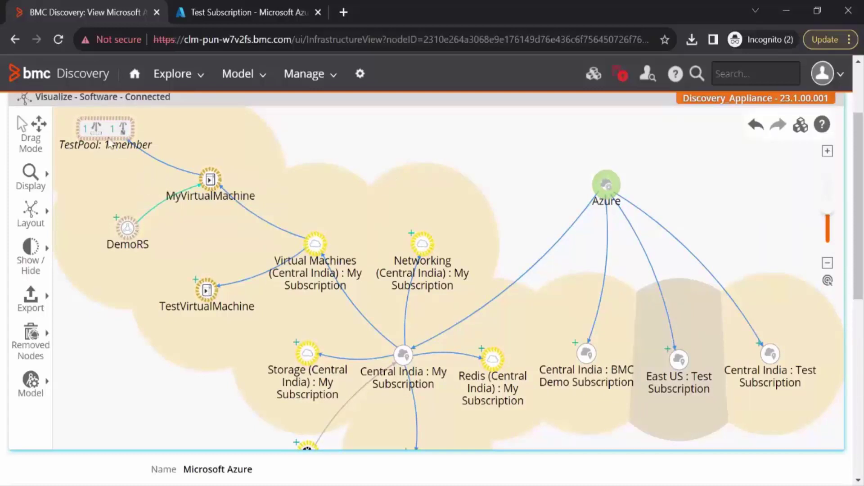
{"action": "left_click_drag", "start_coordinate": [58, 127], "coordinate": [127, 156]}
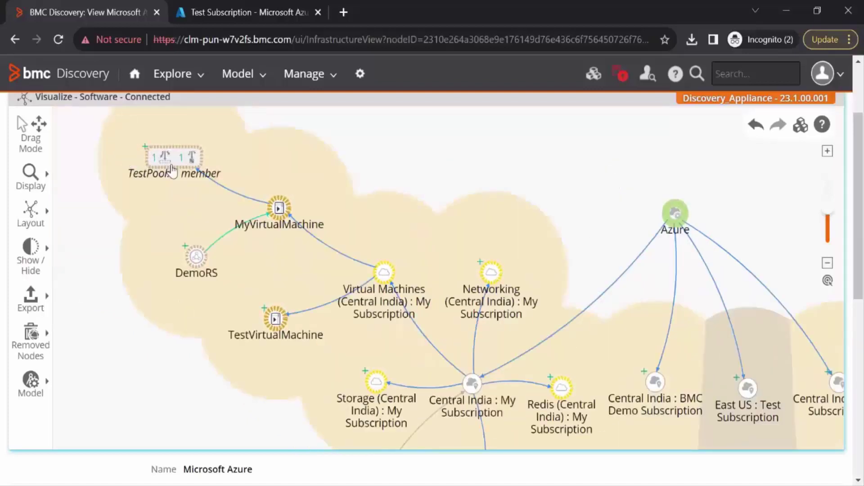
{"action": "left_click", "coordinate": [137, 147]}
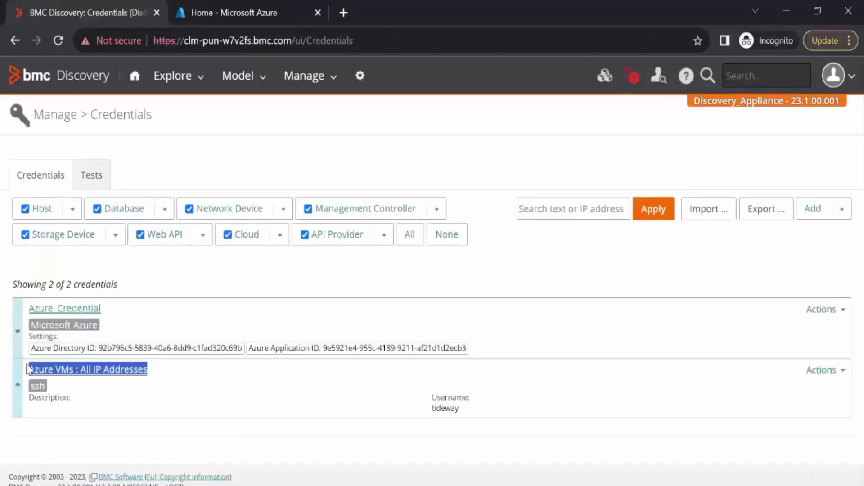
From Home, switch to the Cloud Overview dashboard and run its Unscanned Cloud Hosts report
{"action": "mouse_move", "coordinate": [28, 369]}
{"action": "left_mouse_down"}
{"action": "mouse_move", "coordinate": [81, 363]}
{"action": "mouse_move", "coordinate": [28, 369]}
{"action": "left_mouse_up"}
{"action": "left_click", "coordinate": [143, 398]}
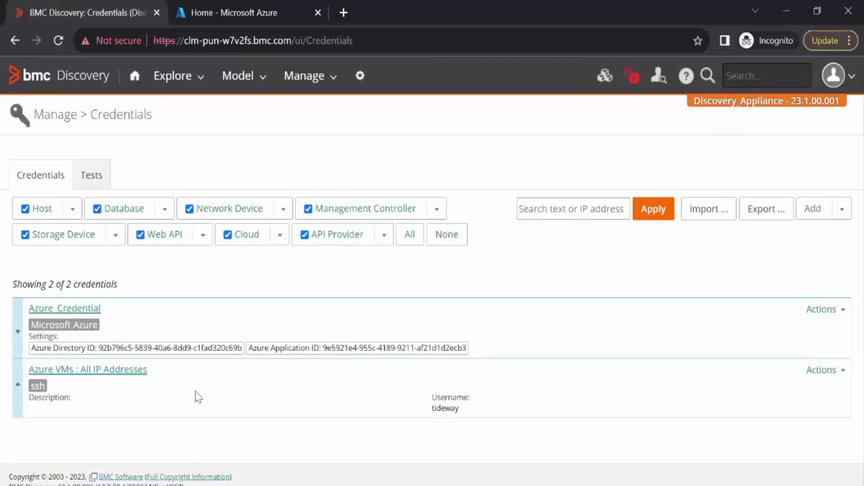
{"action": "left_click", "coordinate": [134, 83]}
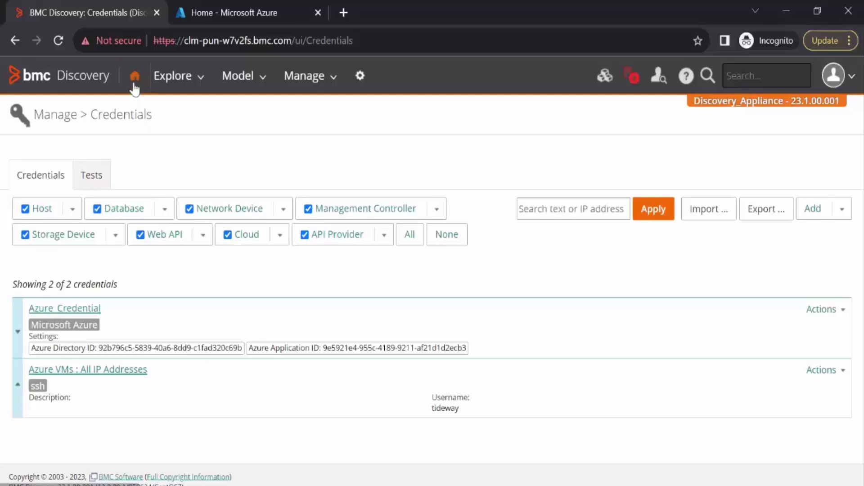
{"action": "left_click", "coordinate": [563, 80]}
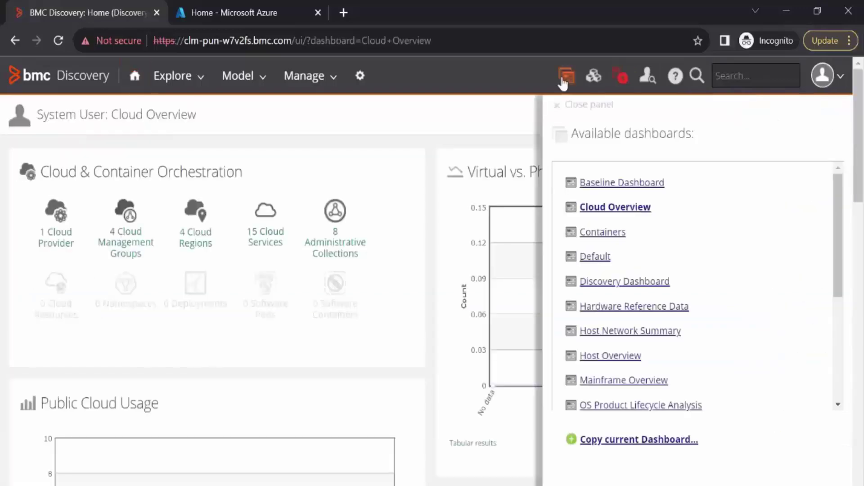
{"action": "left_click", "coordinate": [594, 212]}
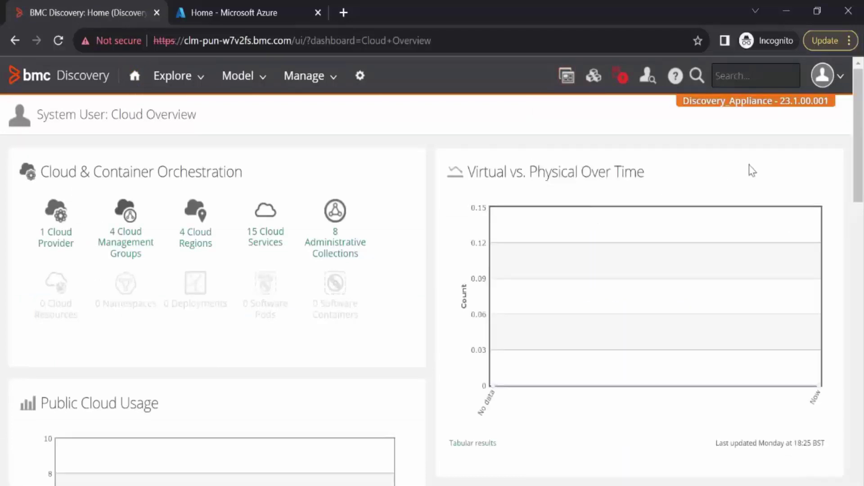
{"action": "scroll", "coordinate": [506, 351], "scroll_direction": "down", "scroll_amount": 10}
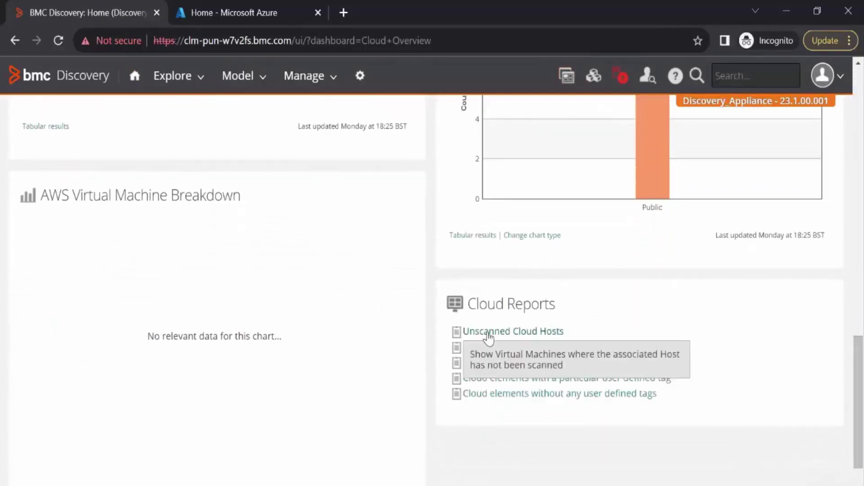
{"action": "left_click", "coordinate": [489, 333]}
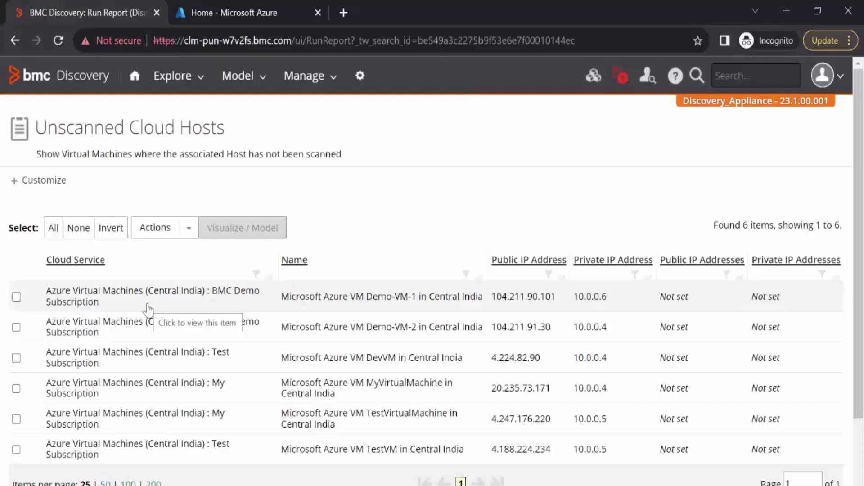
Select all six VM rows and export them with Actions > Export as CSV
{"action": "left_click", "coordinate": [54, 228]}
{"action": "left_click", "coordinate": [156, 228]}
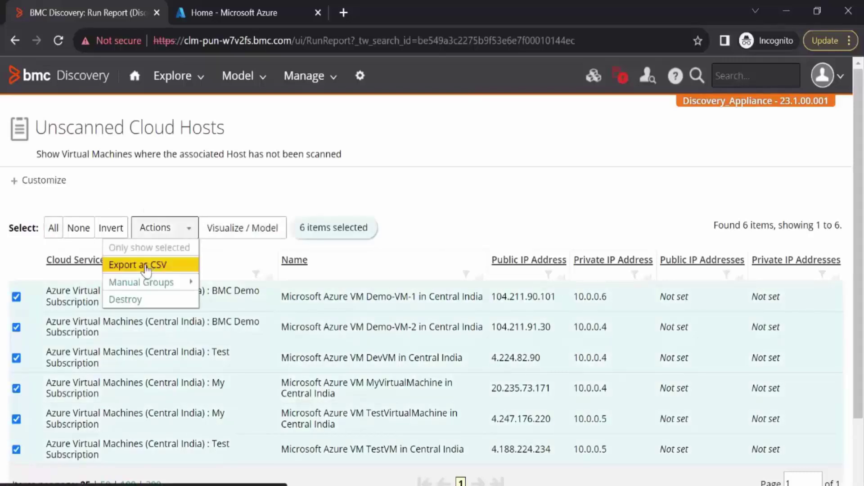
{"action": "left_click", "coordinate": [146, 266]}
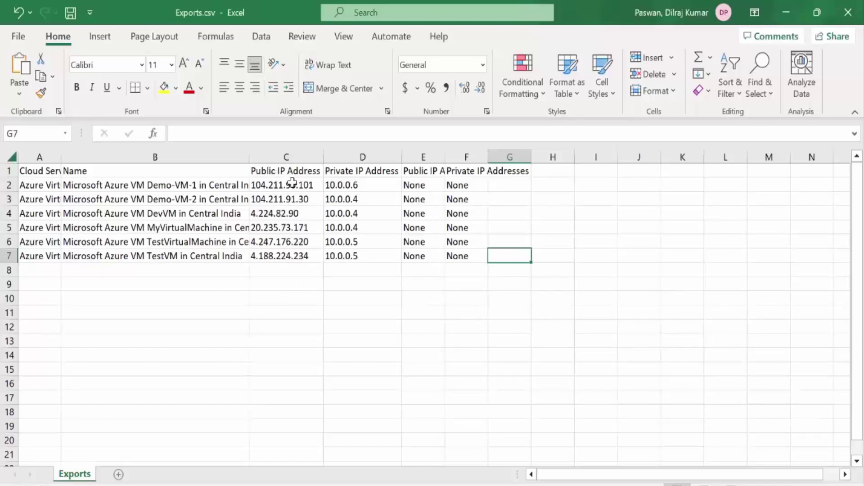
Copy the public IPs in C2:C7 and return to the Discovery report in Chrome
{"action": "left_click_drag", "start_coordinate": [292, 182], "coordinate": [297, 256]}
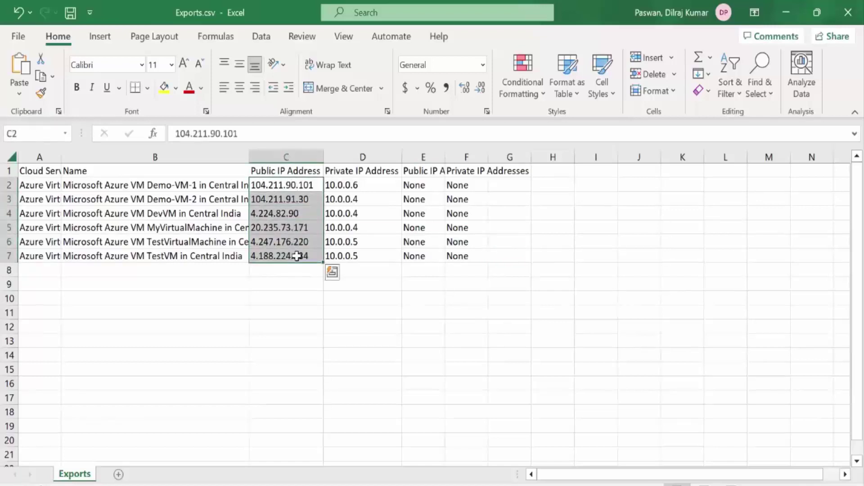
{"action": "key", "text": "ctrl+c"}
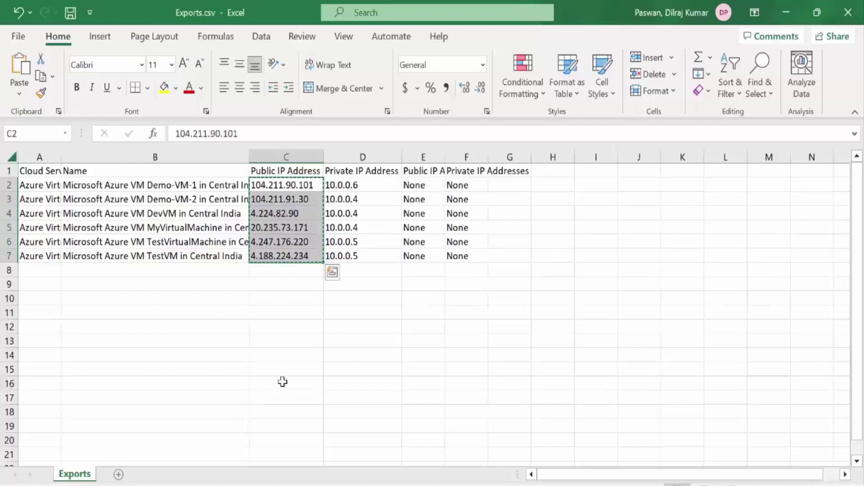
{"action": "key", "text": "alt+Tab"}
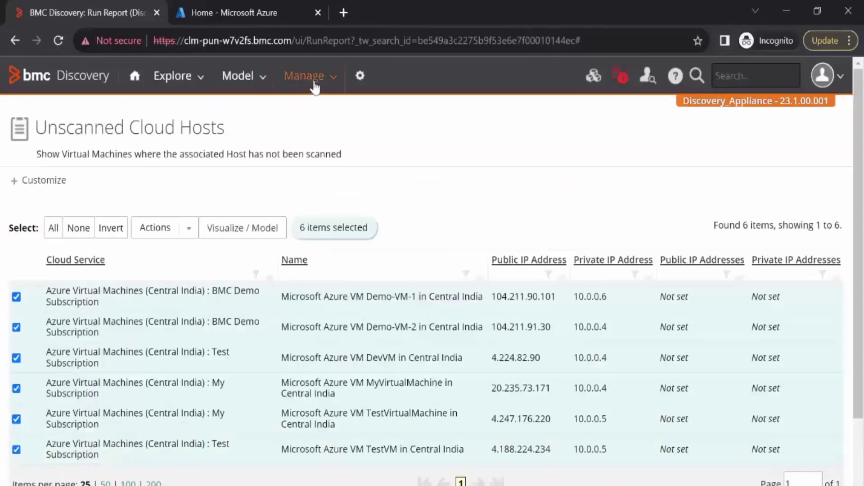
Add a run labelled Azure-VMscan over the pasted six IPs, set to 'Do not ping before scanning'
{"action": "left_click", "coordinate": [314, 83]}
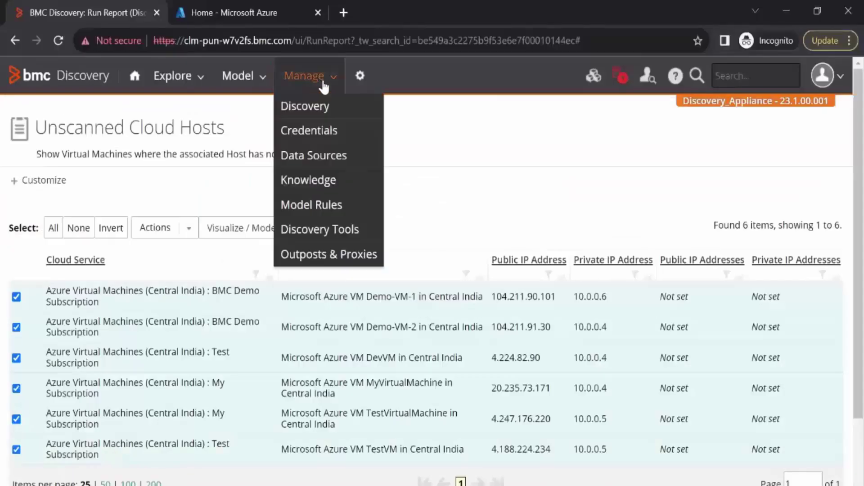
{"action": "left_click", "coordinate": [314, 111]}
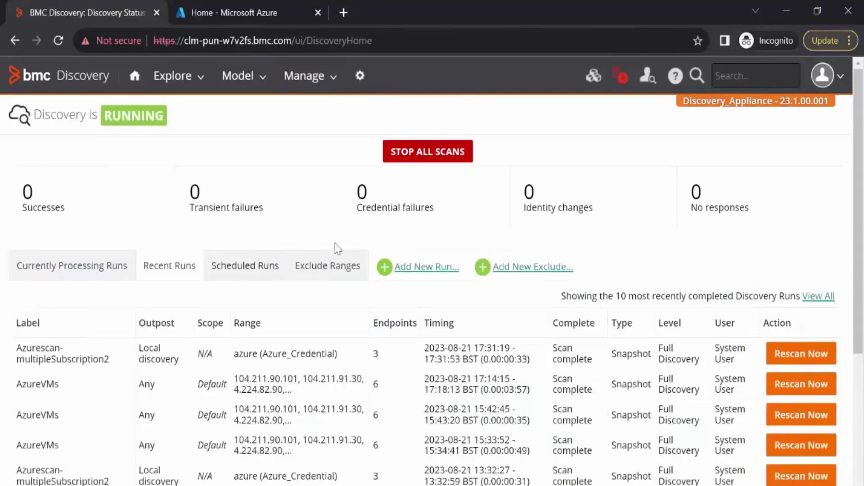
{"action": "left_click", "coordinate": [418, 269]}
{"action": "left_click", "coordinate": [233, 95]}
{"action": "type", "text": "Azure-"}
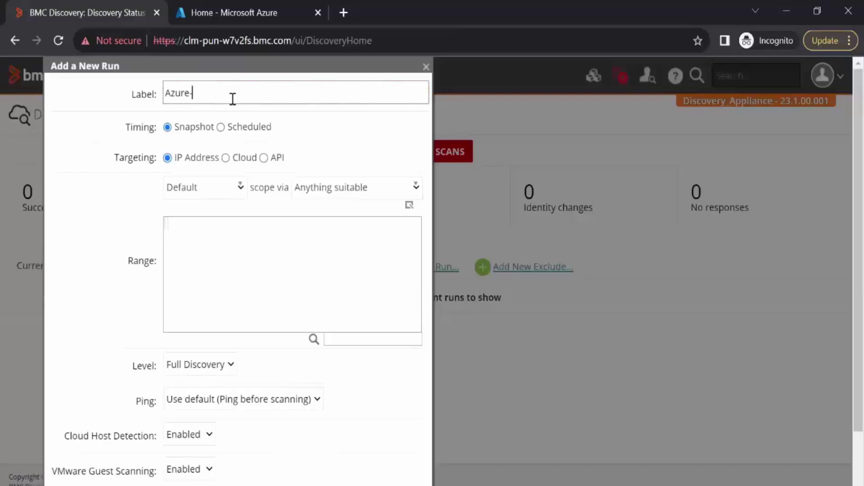
{"action": "type", "text": "VMscan"}
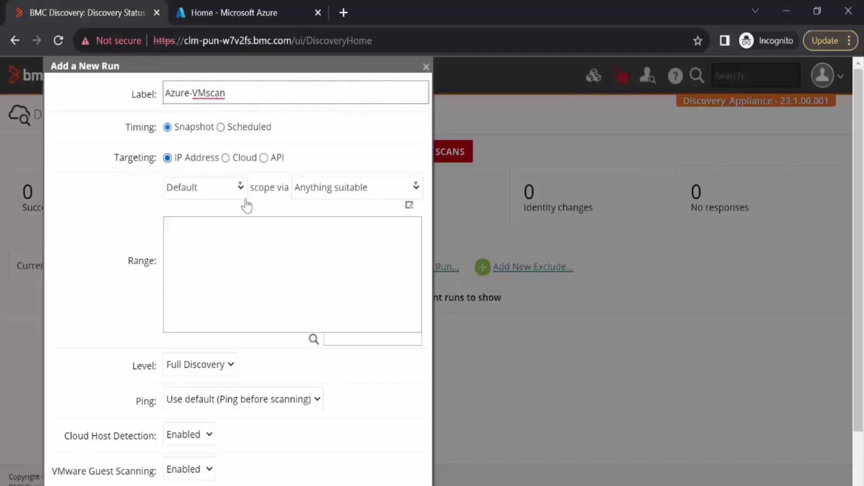
{"action": "left_click", "coordinate": [187, 265]}
{"action": "key", "text": "ctrl+v"}
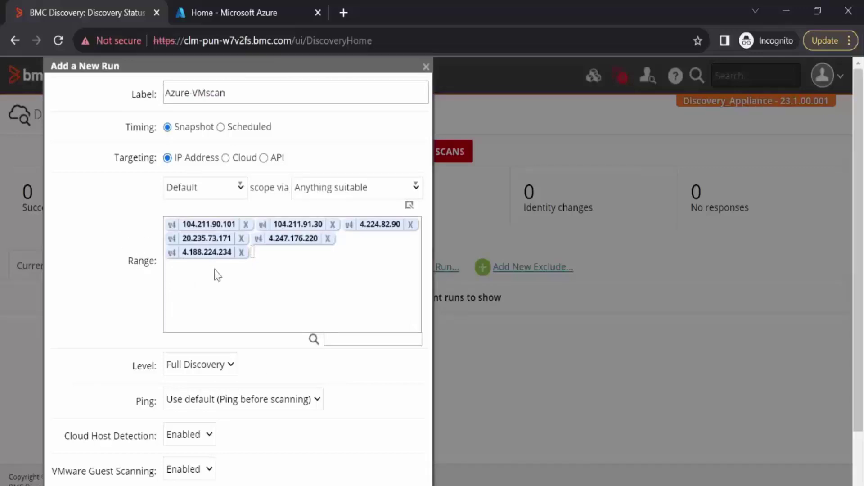
{"action": "left_click", "coordinate": [228, 404]}
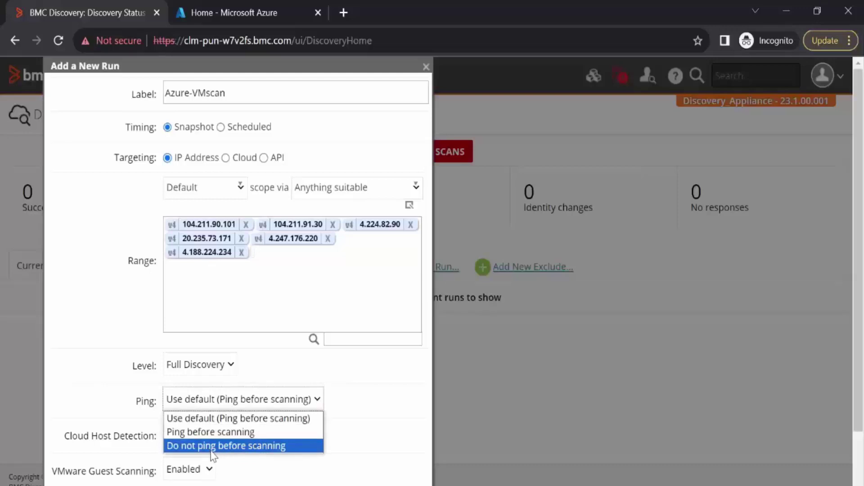
{"action": "left_click", "coordinate": [178, 451]}
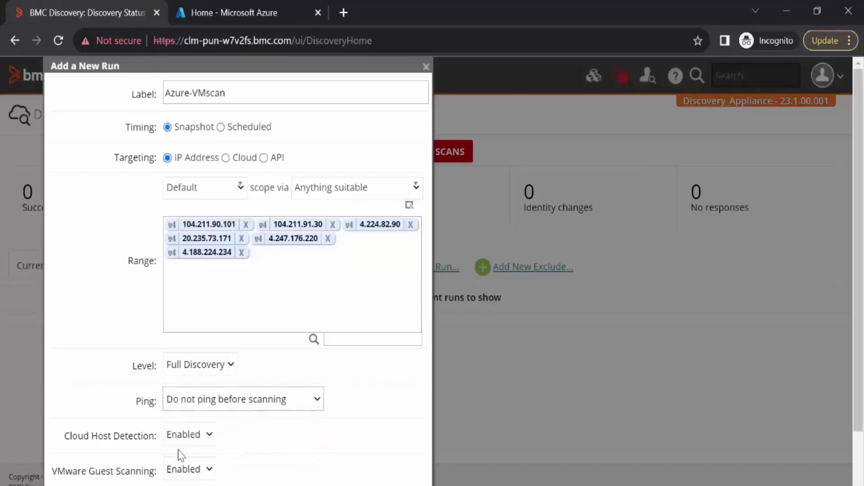
{"action": "scroll", "coordinate": [208, 450], "scroll_direction": "down", "scroll_amount": 2}
{"action": "left_click", "coordinate": [208, 465]}
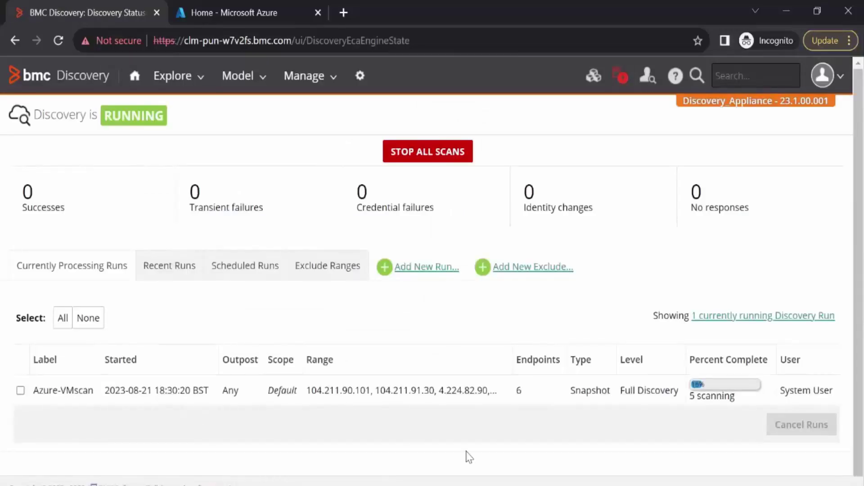
Open the Azure-VMscan run's data, then expand Central India : My Subscription under the cloud provider
{"action": "left_click", "coordinate": [158, 269]}
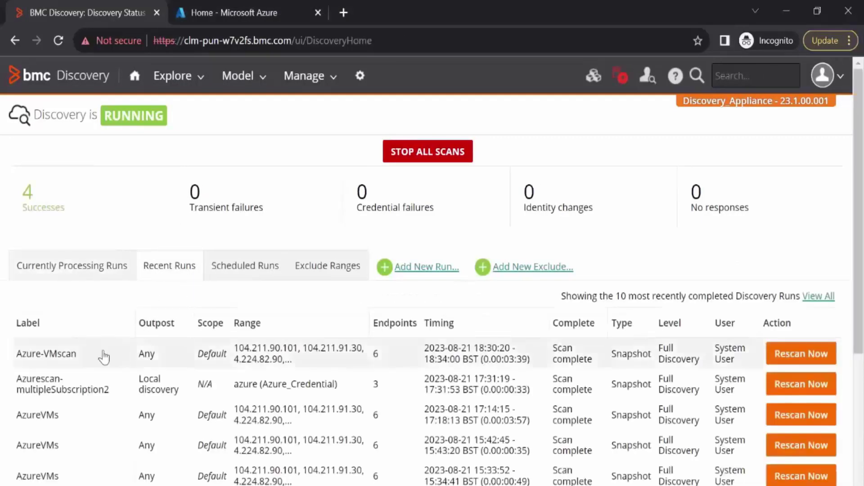
{"action": "left_click", "coordinate": [63, 351]}
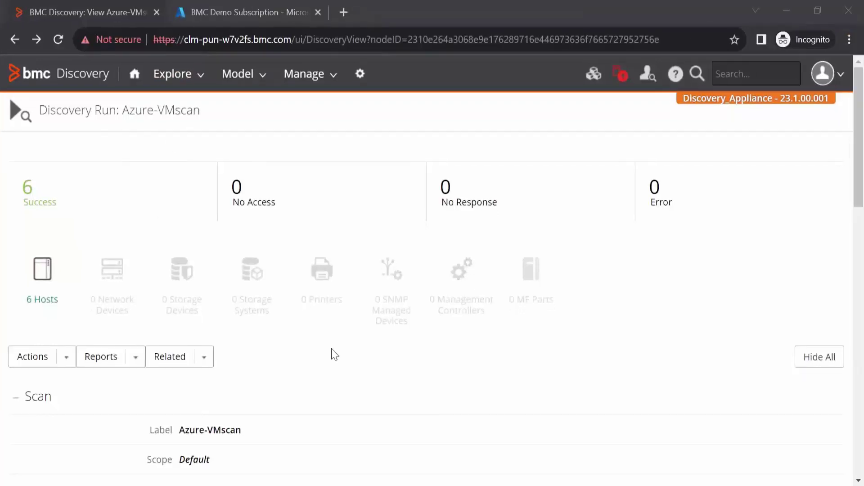
{"action": "left_click", "coordinate": [188, 86]}
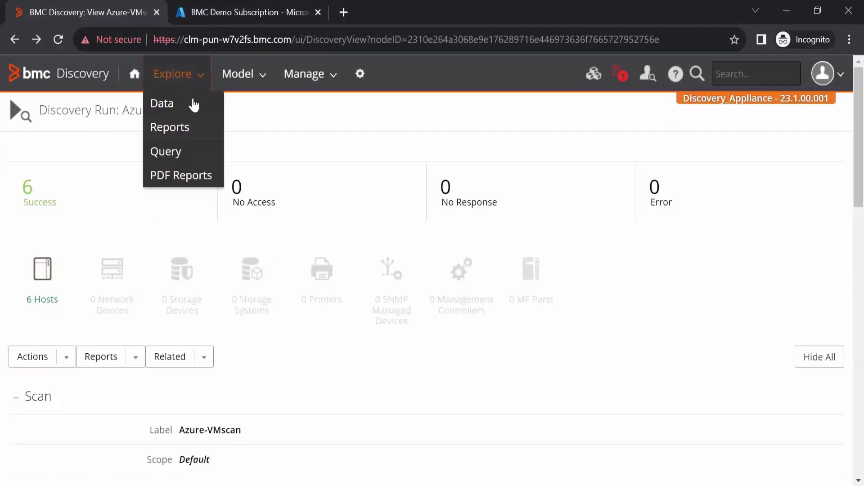
{"action": "left_click", "coordinate": [193, 106]}
{"action": "scroll", "coordinate": [859, 180], "scroll_direction": "down", "scroll_amount": 5}
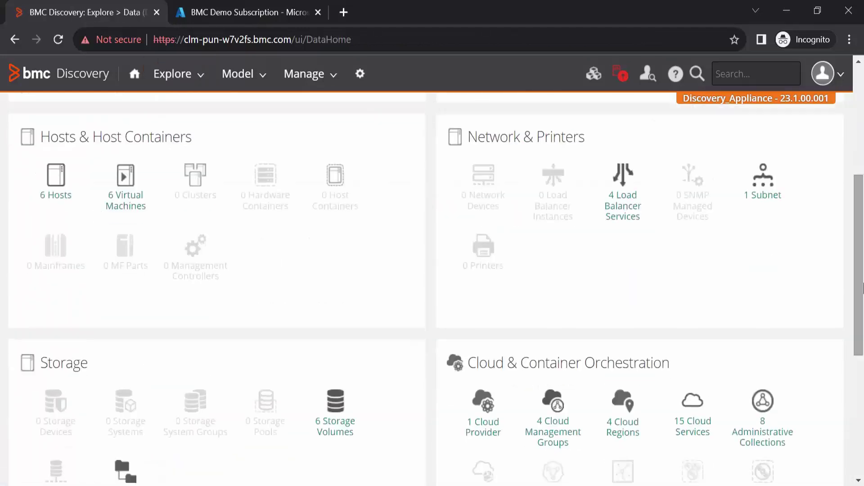
{"action": "left_click", "coordinate": [488, 413]}
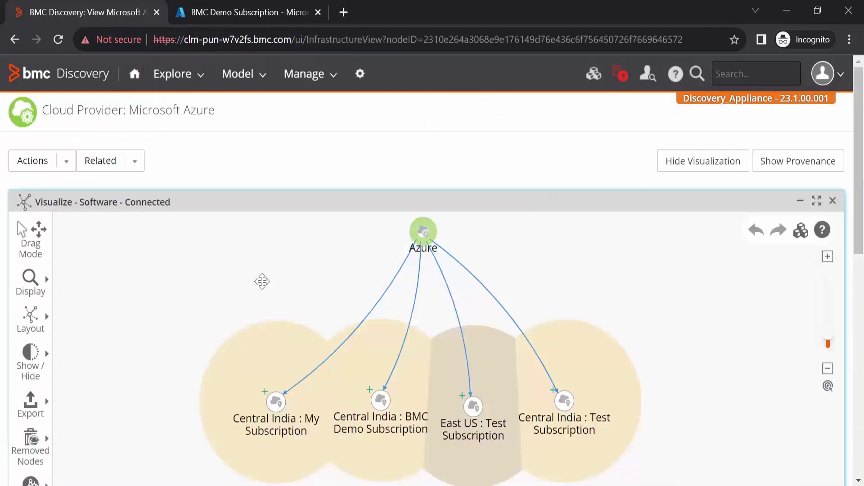
{"action": "left_click", "coordinate": [258, 389]}
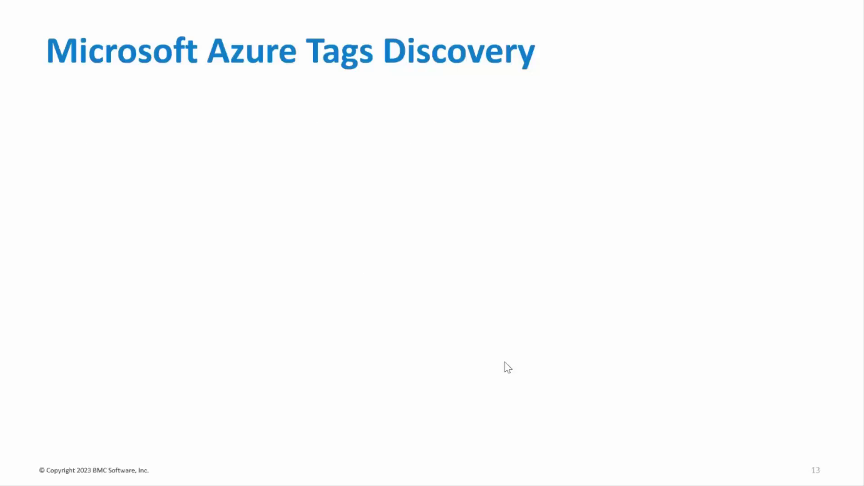
Reveal the Azure, AWS, Google Cloud and Oracle bullets, then go to the Azure Virtual machines list
{"action": "left_click", "coordinate": [502, 362]}
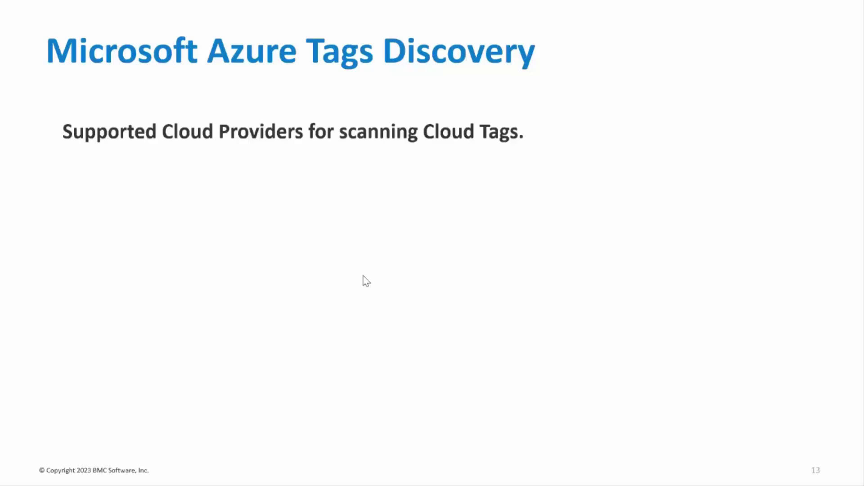
{"action": "left_click", "coordinate": [366, 281]}
{"action": "left_click", "coordinate": [366, 281]}
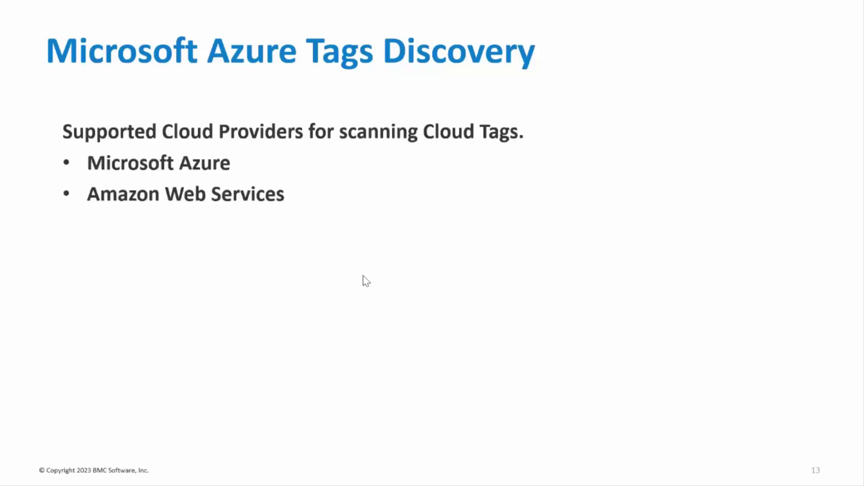
{"action": "left_click", "coordinate": [366, 281]}
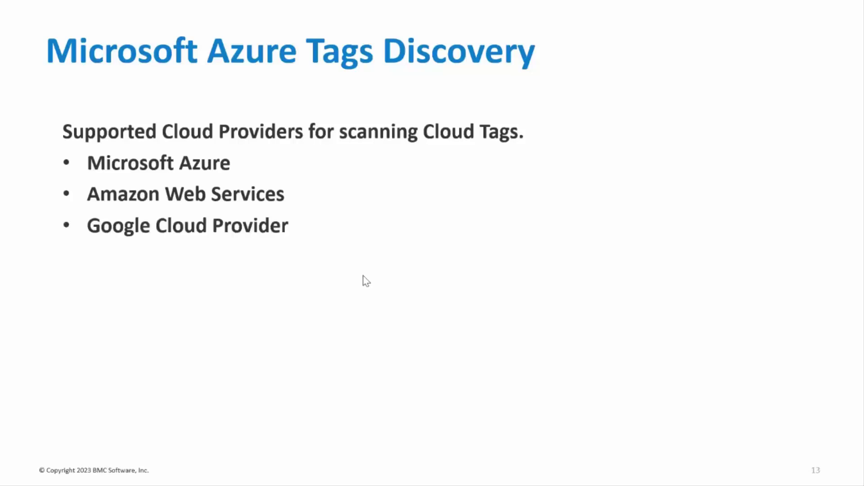
{"action": "left_click", "coordinate": [366, 281]}
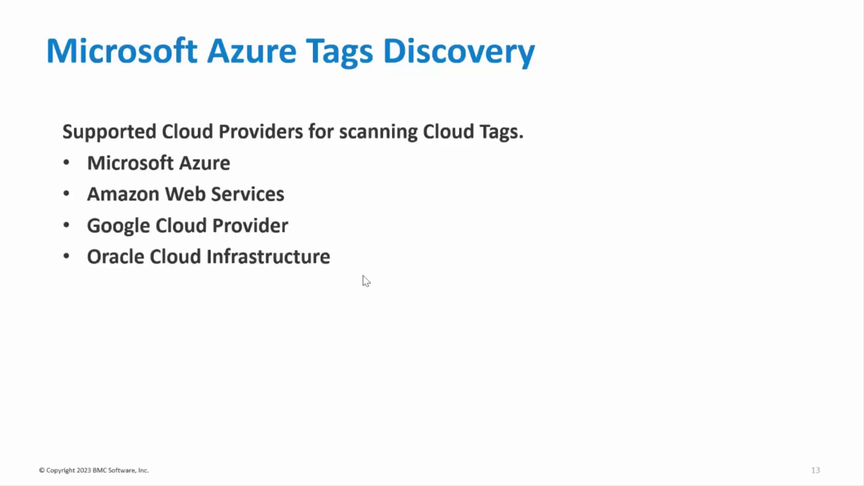
{"action": "left_click", "coordinate": [366, 281]}
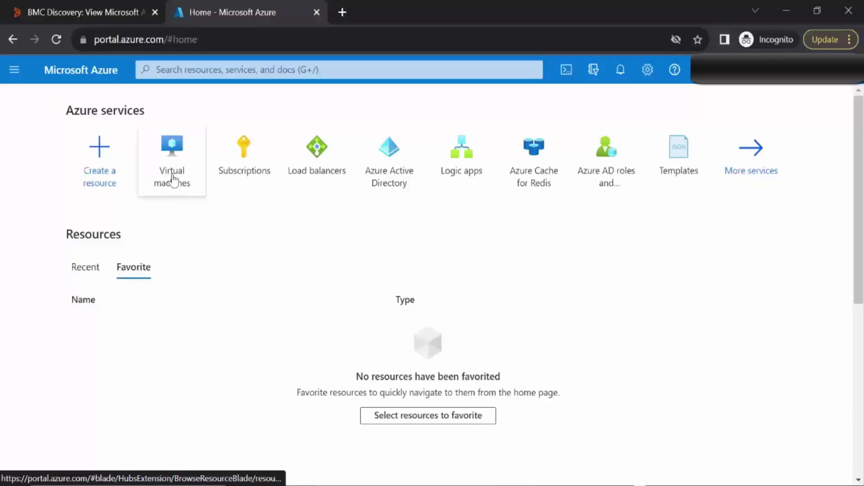
{"action": "left_click", "coordinate": [173, 180]}
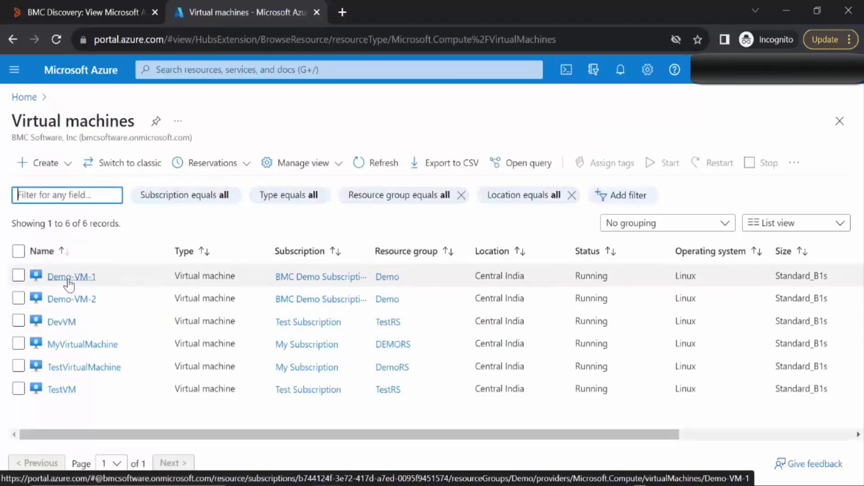
Add the tag Environment with value Test to Demo-VM-1 and apply it
{"action": "left_click", "coordinate": [68, 280]}
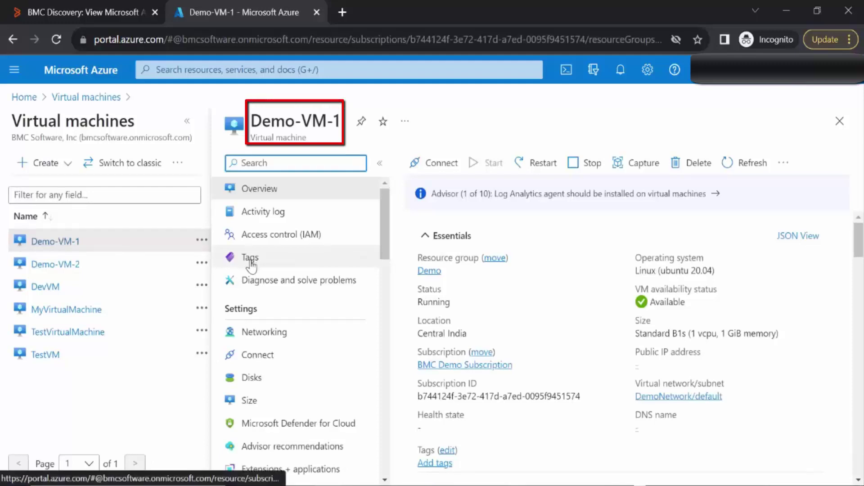
{"action": "left_click", "coordinate": [250, 258]}
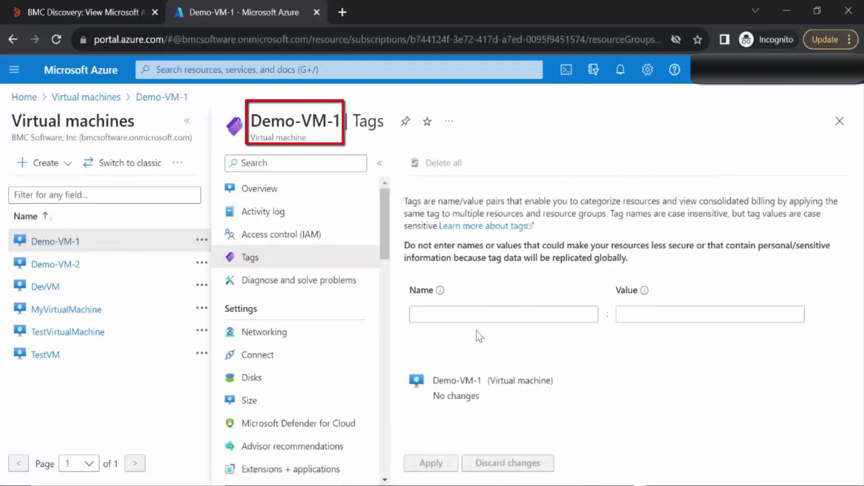
{"action": "left_click", "coordinate": [434, 314]}
{"action": "type", "text": "Environment"}
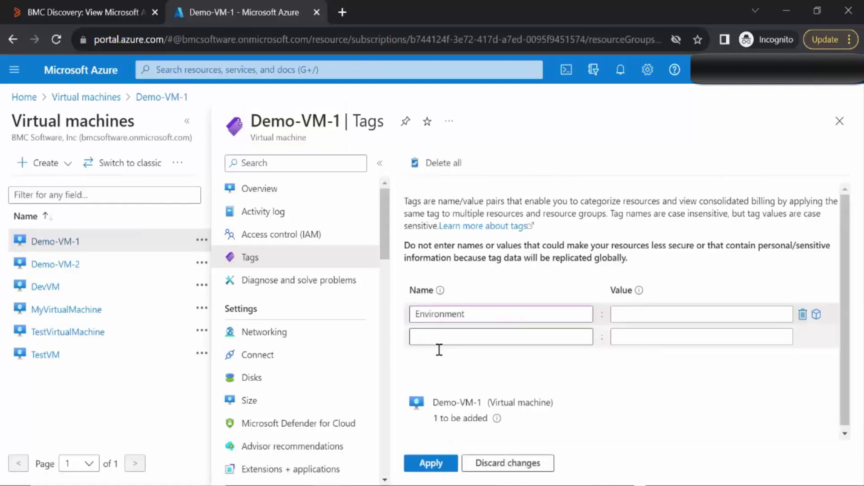
{"action": "left_click", "coordinate": [635, 314]}
{"action": "type", "text": "Test"}
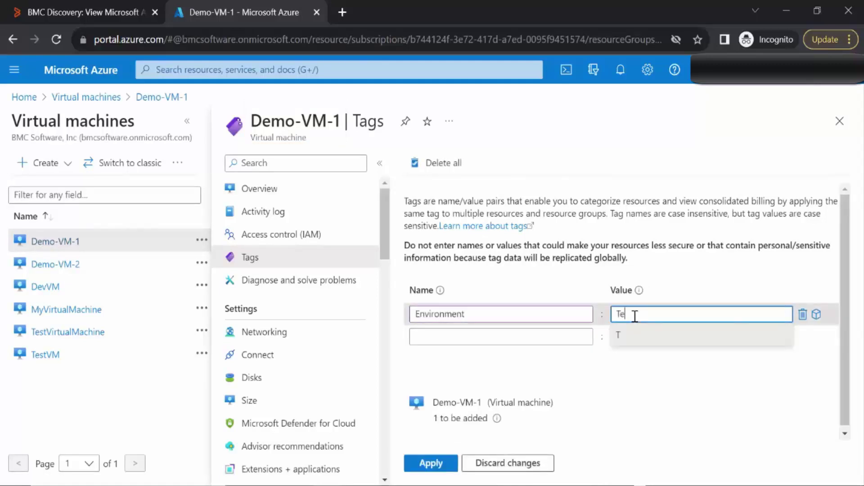
{"action": "left_click", "coordinate": [423, 464]}
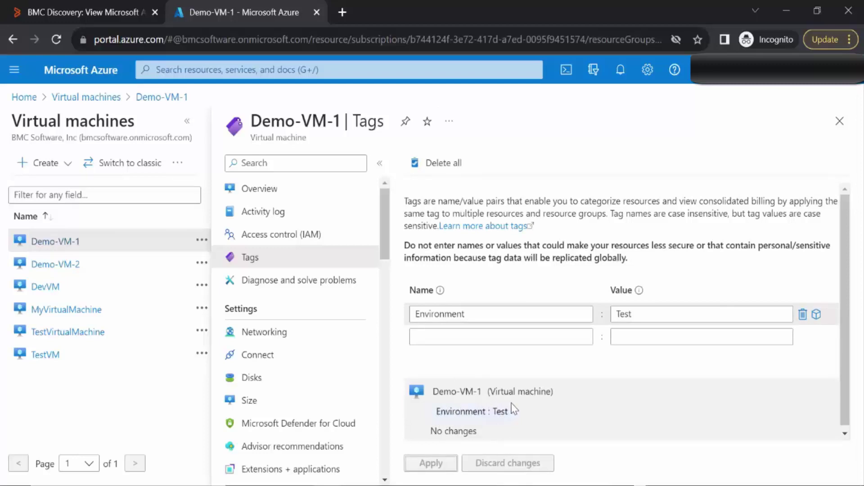
Rescan the Azurescan-multipleSubscription2 run from the Discovery status page
{"action": "left_click", "coordinate": [106, 12]}
{"action": "left_click", "coordinate": [133, 73]}
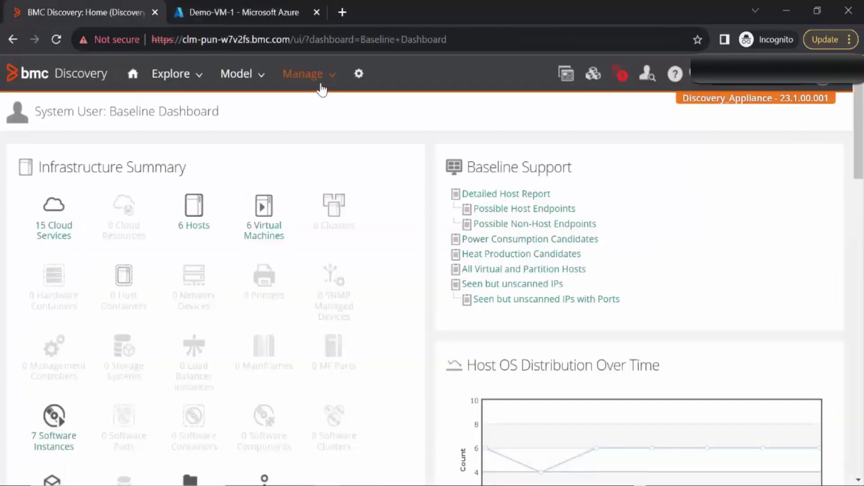
{"action": "left_click", "coordinate": [326, 84]}
{"action": "left_click", "coordinate": [295, 105]}
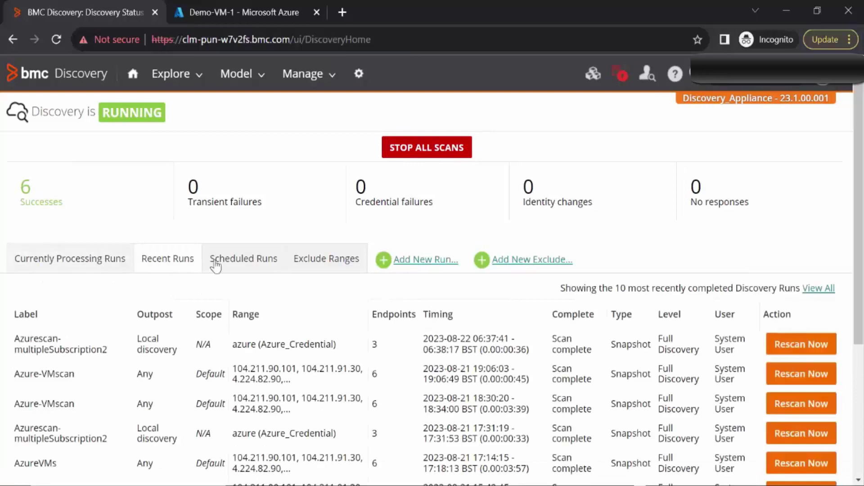
{"action": "left_click", "coordinate": [795, 349]}
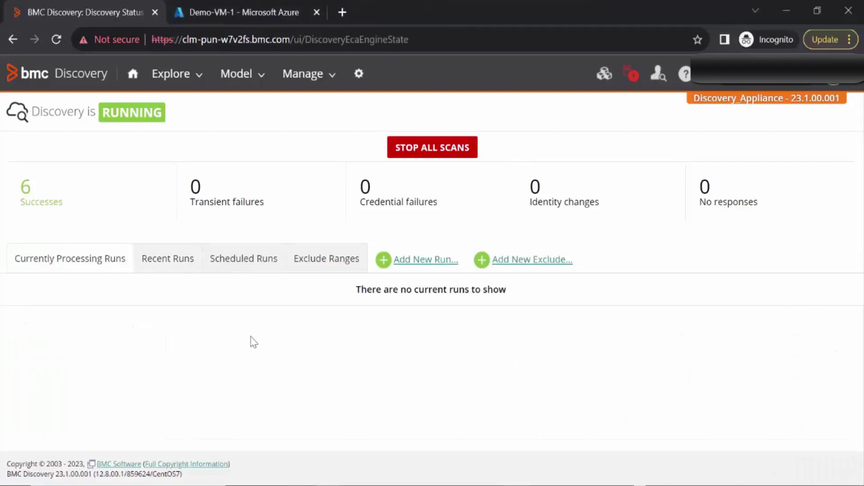
Open the new run's six virtual machines and show Demo-VM-1's Tags section
{"action": "left_click", "coordinate": [175, 265]}
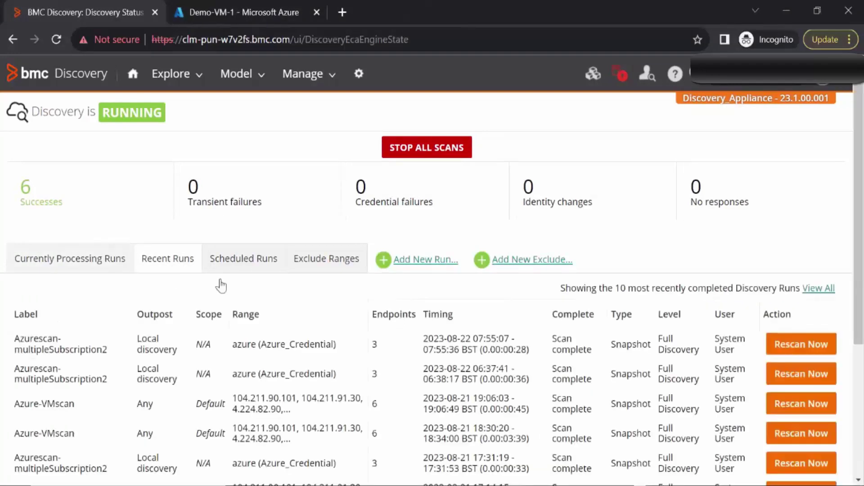
{"action": "left_click", "coordinate": [56, 347]}
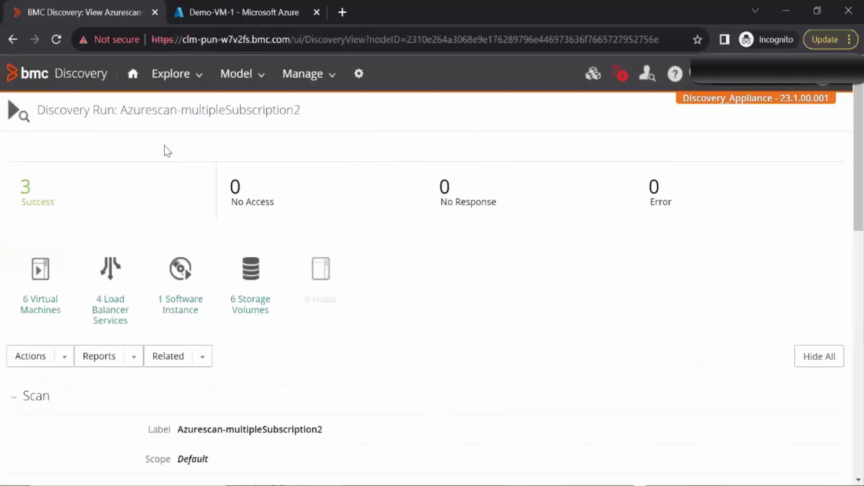
{"action": "left_click", "coordinate": [42, 274]}
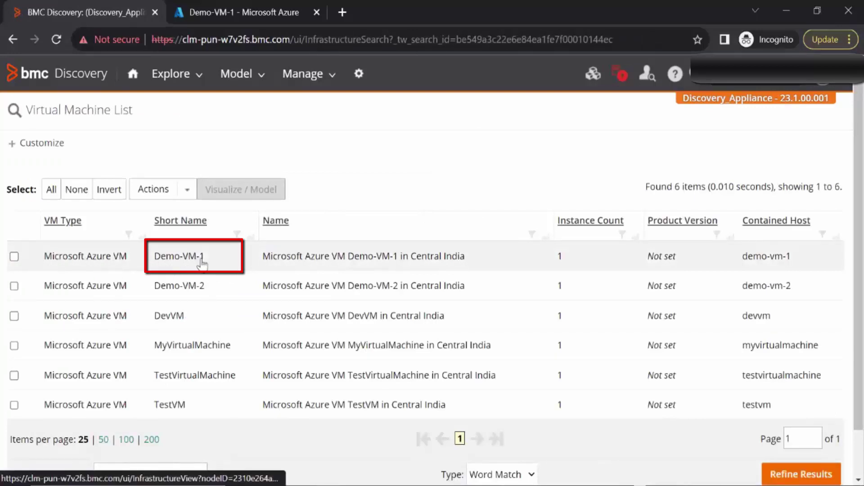
{"action": "left_click", "coordinate": [94, 263]}
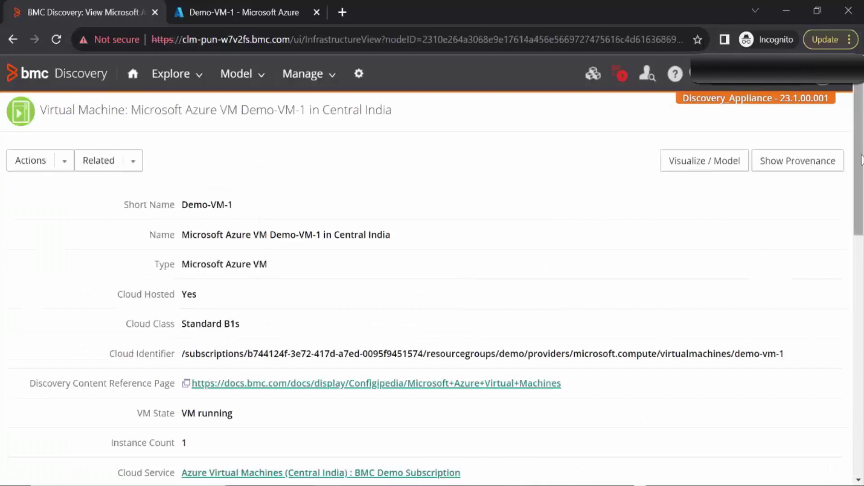
{"action": "left_click_drag", "start_coordinate": [859, 183], "coordinate": [863, 251]}
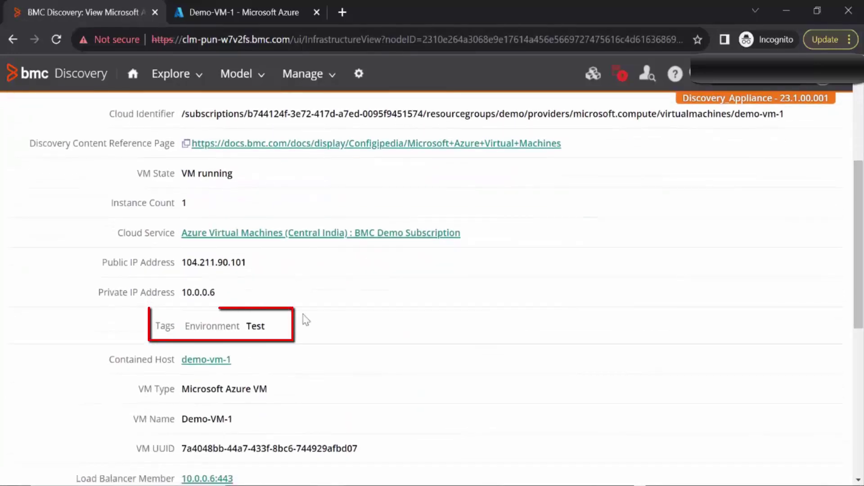